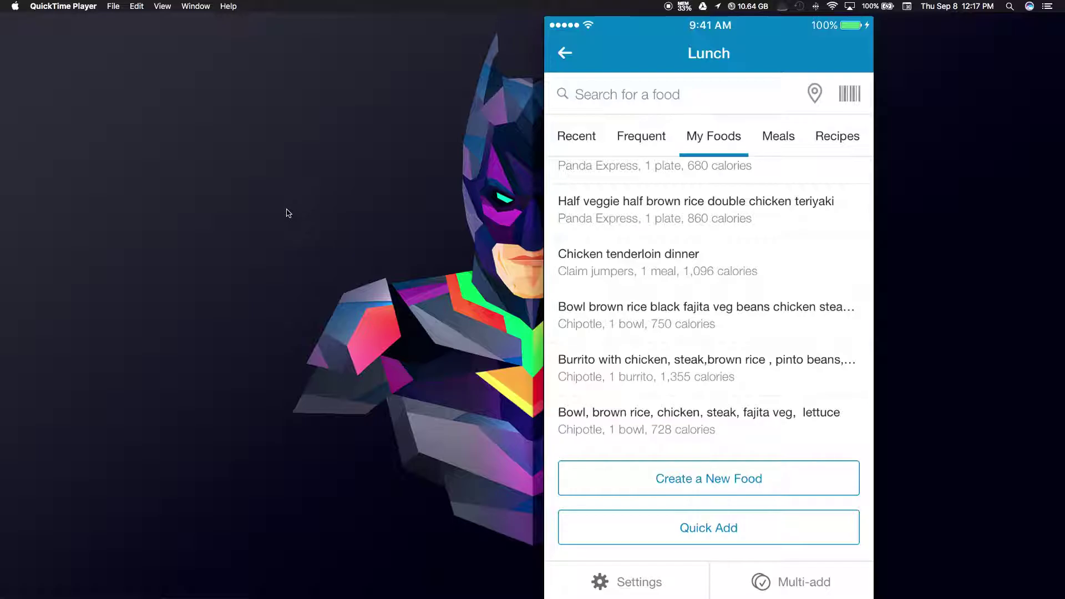
Switch from the My Foods list to Safari's Chipotle Nutrition Calculator
mouse_move(3, 162)
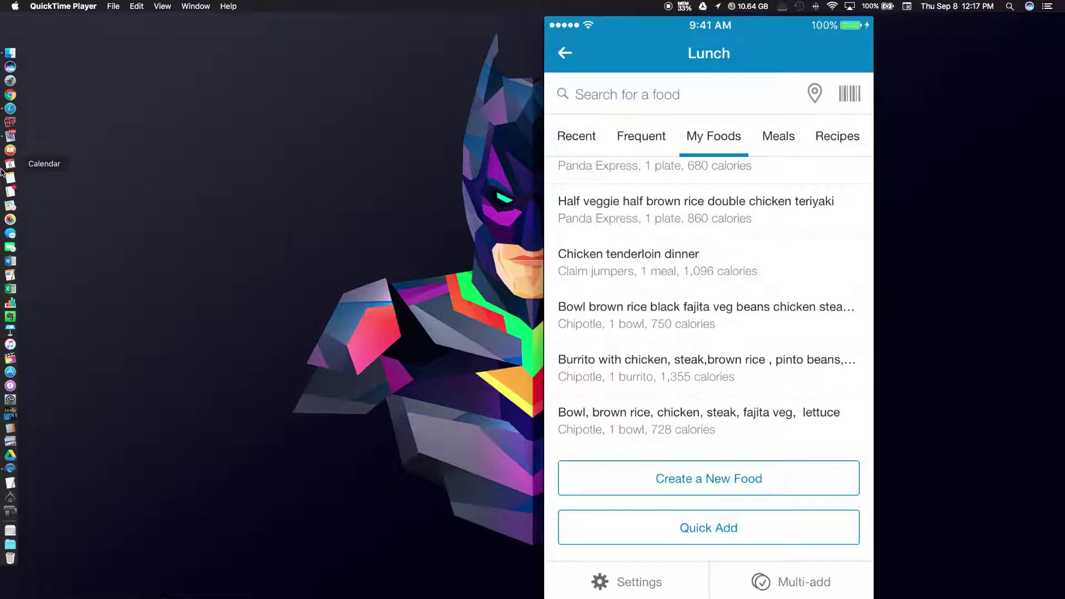
click(7, 108)
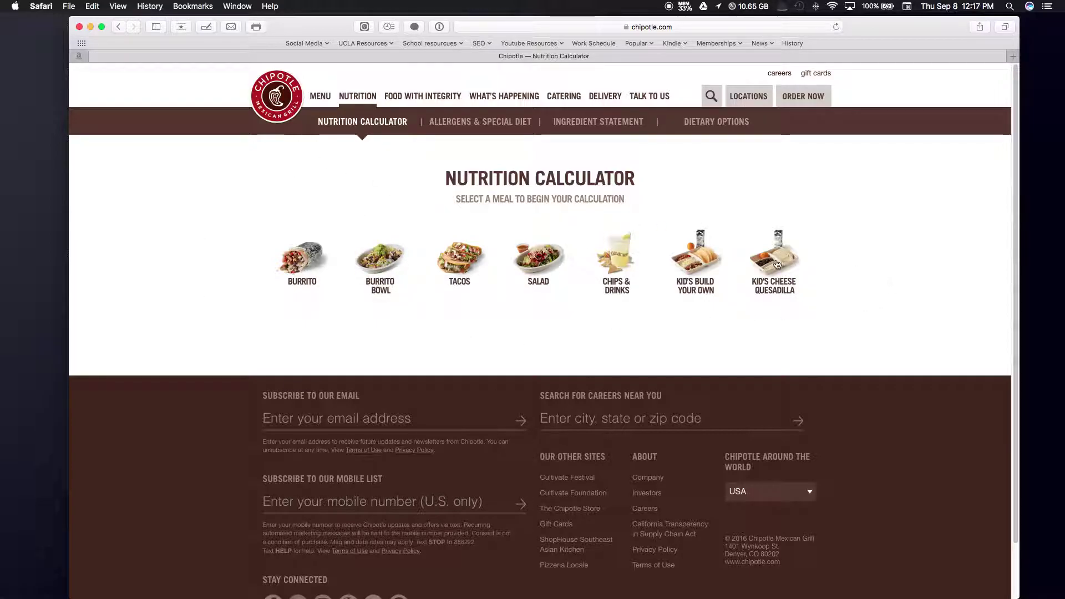
Start a burrito bowl and add chicken, brown rice and black beans
click(381, 260)
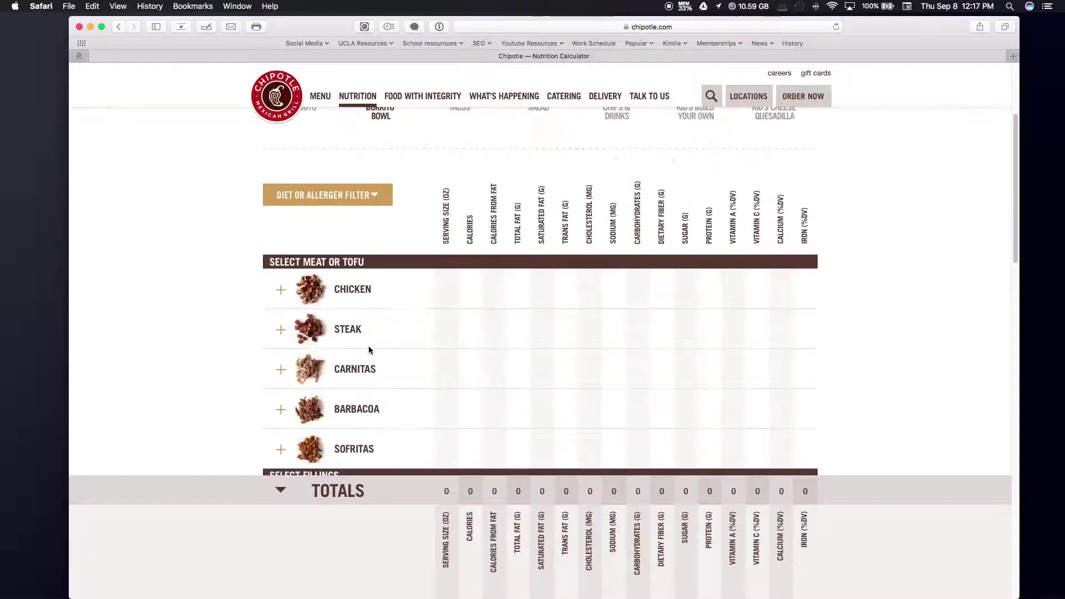
scroll(549, 350, down, 3)
scroll(508, 355, up, 2)
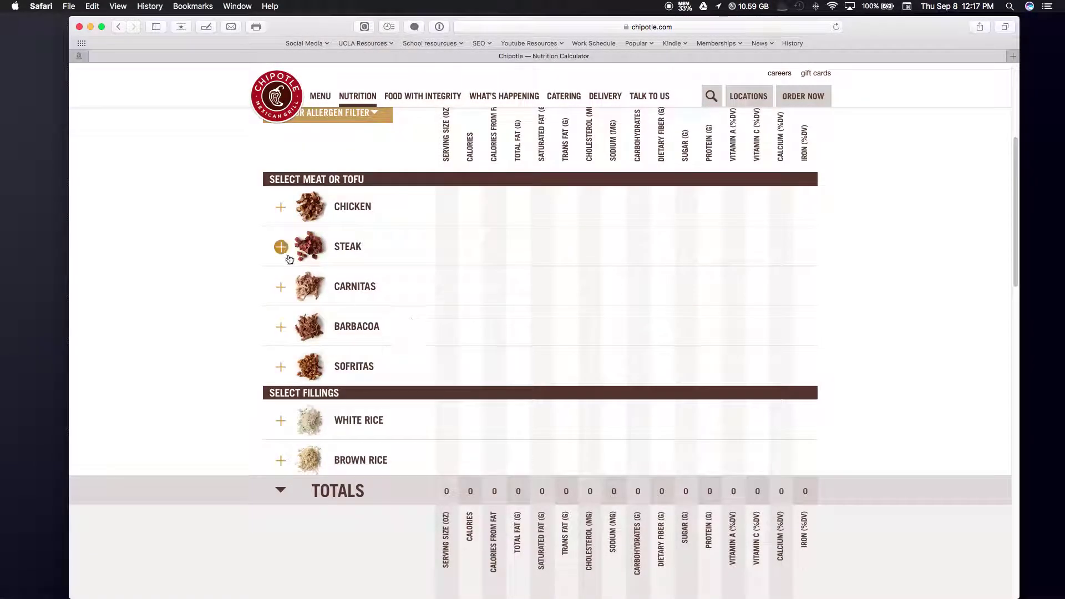
click(281, 207)
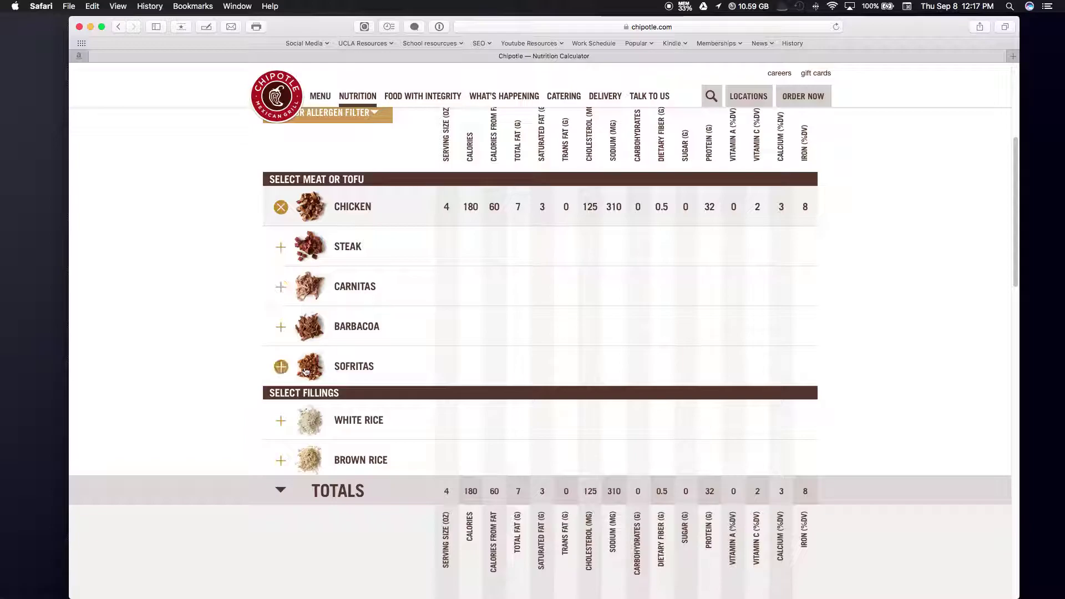
scroll(283, 368, down, 3)
click(284, 366)
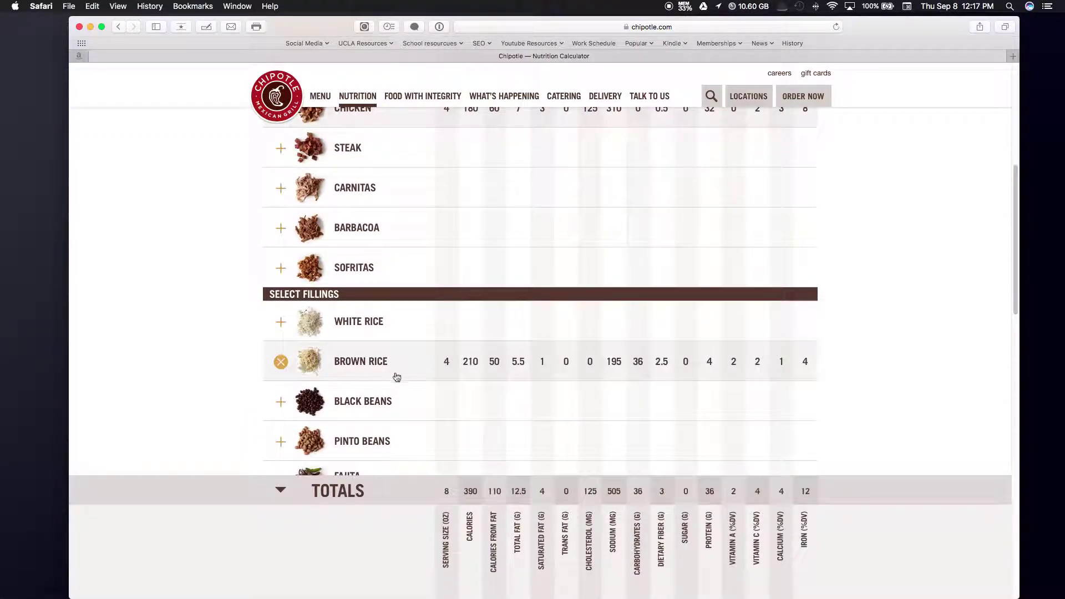
scroll(396, 377, down, 5)
click(280, 175)
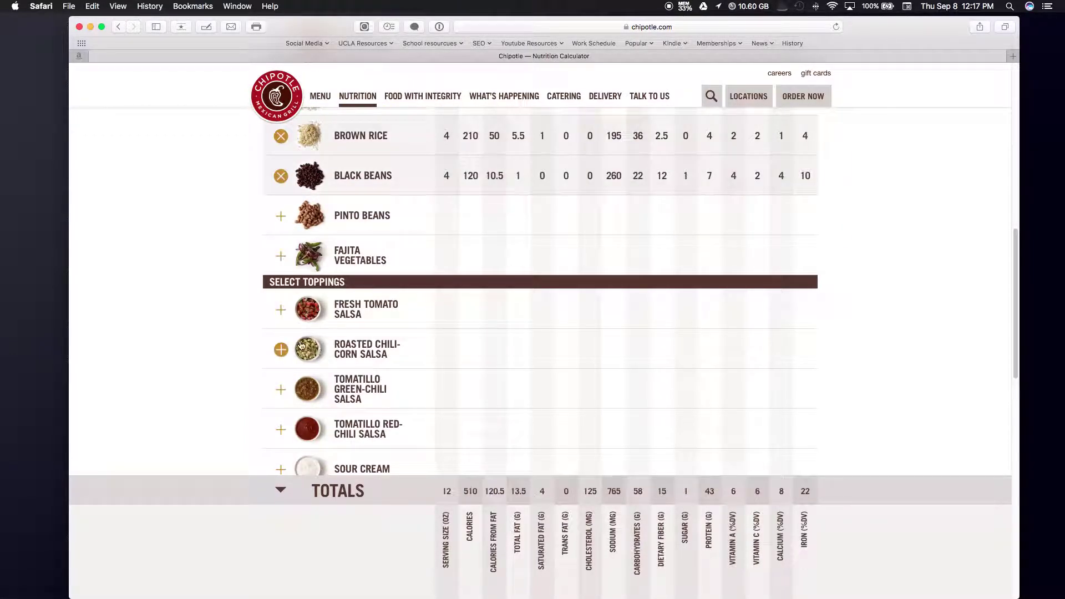
Add cheese, fajita vegetables and guacamole, bringing the bowl to 860 calories
scroll(352, 388, down, 3)
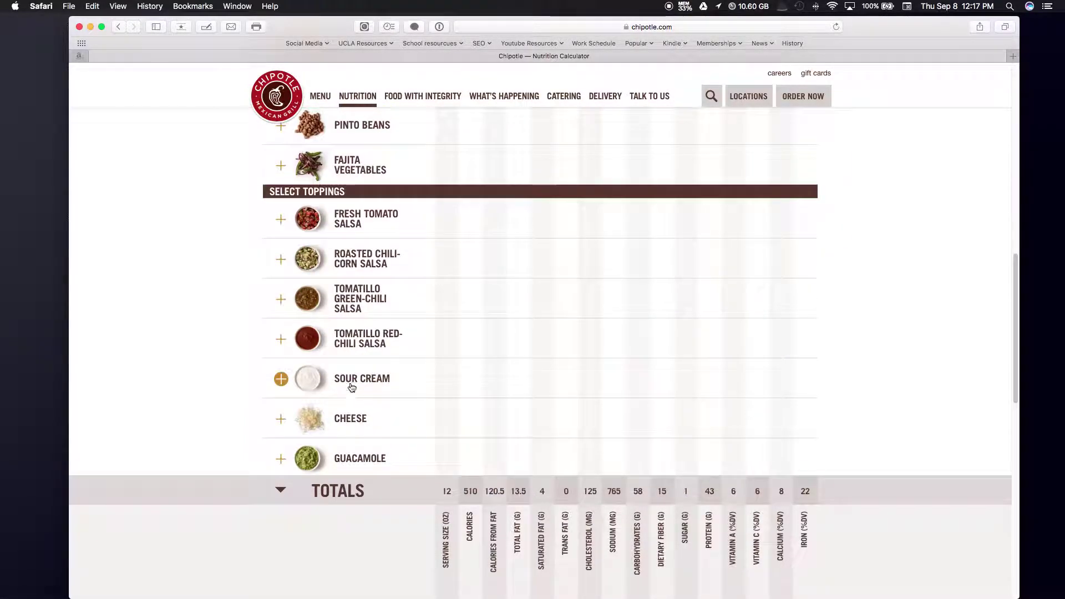
click(281, 419)
click(299, 168)
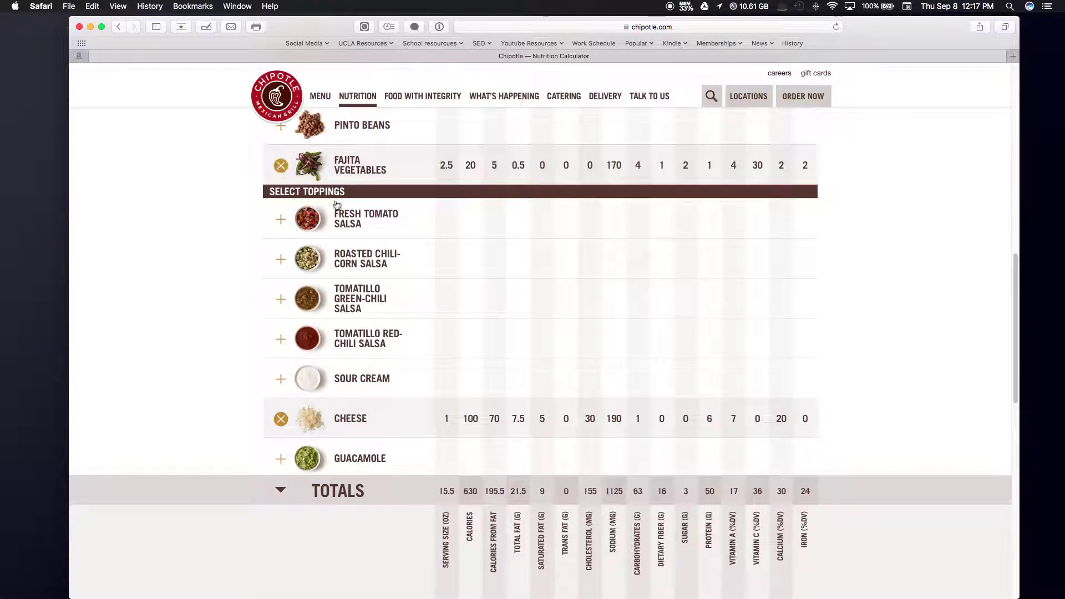
scroll(342, 340, down, 1)
scroll(342, 340, down, 5)
scroll(278, 310, up, 3)
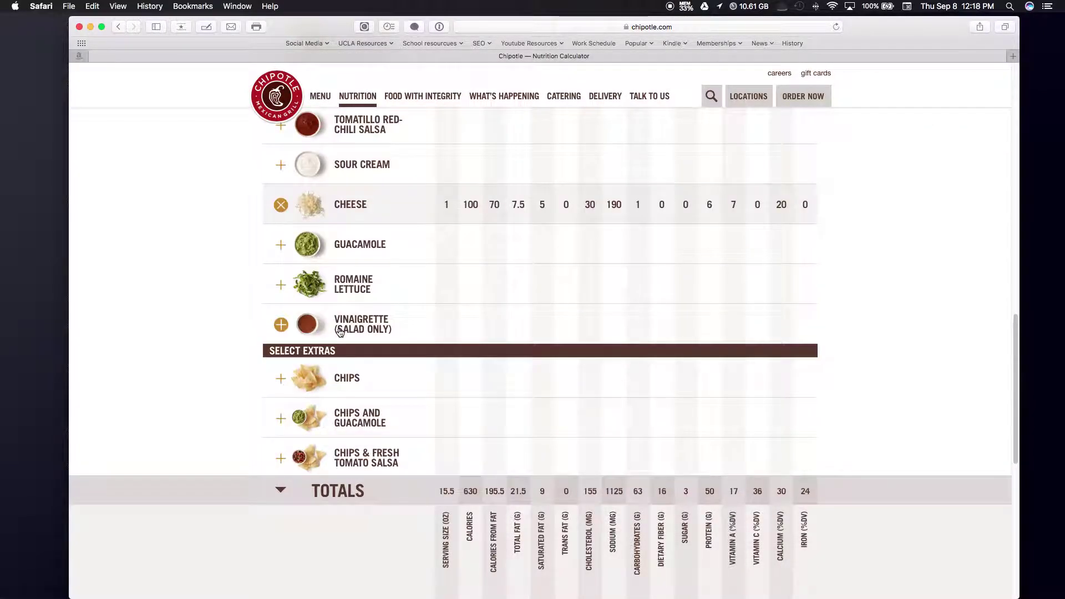
click(277, 308)
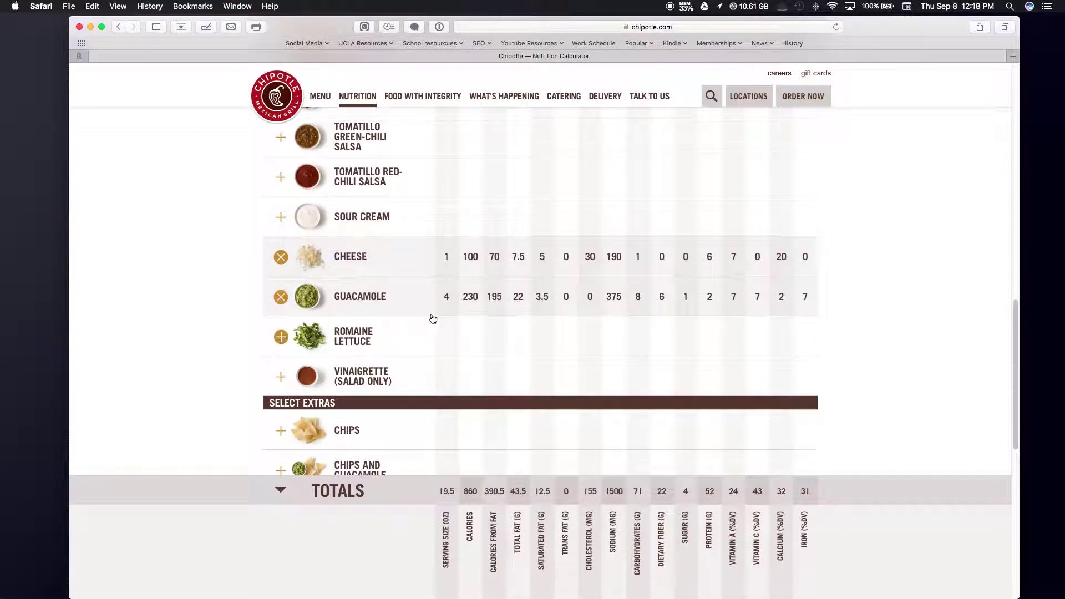
scroll(425, 353, up, 4)
Highlight the bowl's totals: 860 calories, 43.5 g fat, 71 g carbs, 52 g protein
scroll(425, 353, down, 15)
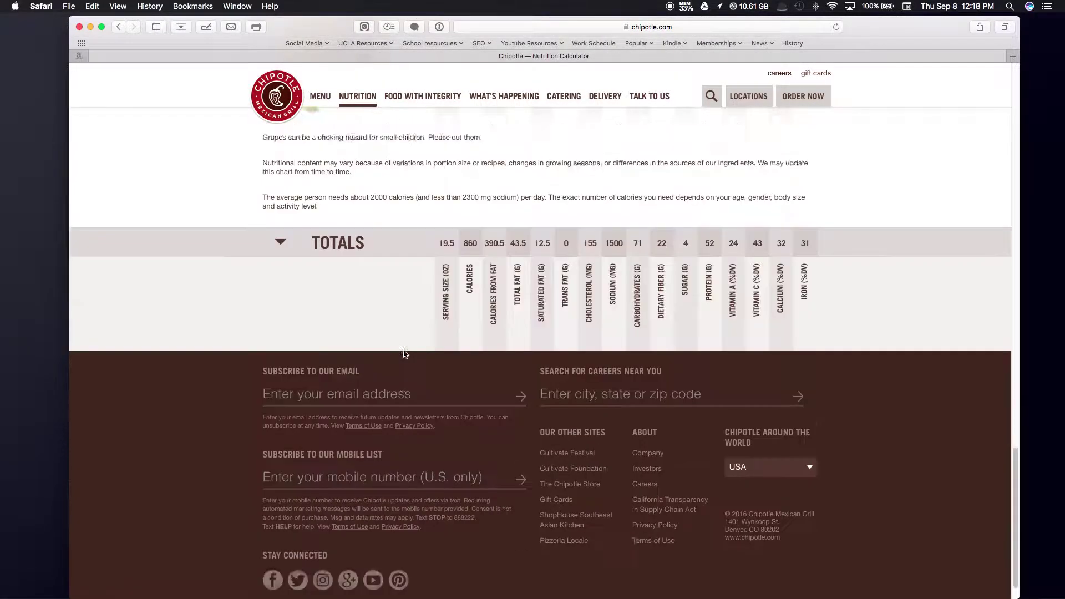
drag(427, 213, 473, 259)
click(479, 261)
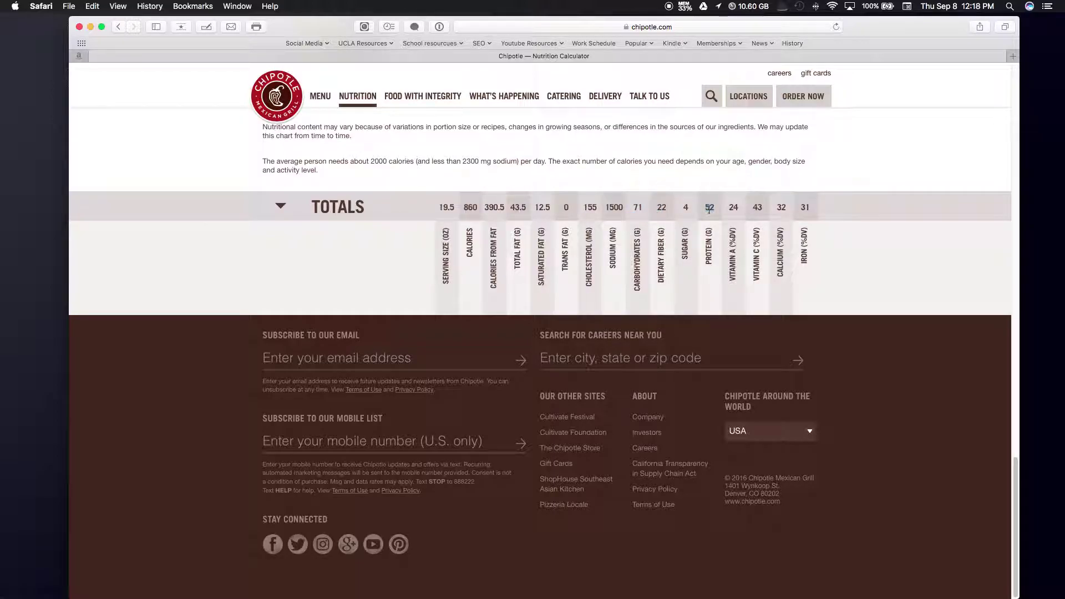
scroll(705, 249, up, 20)
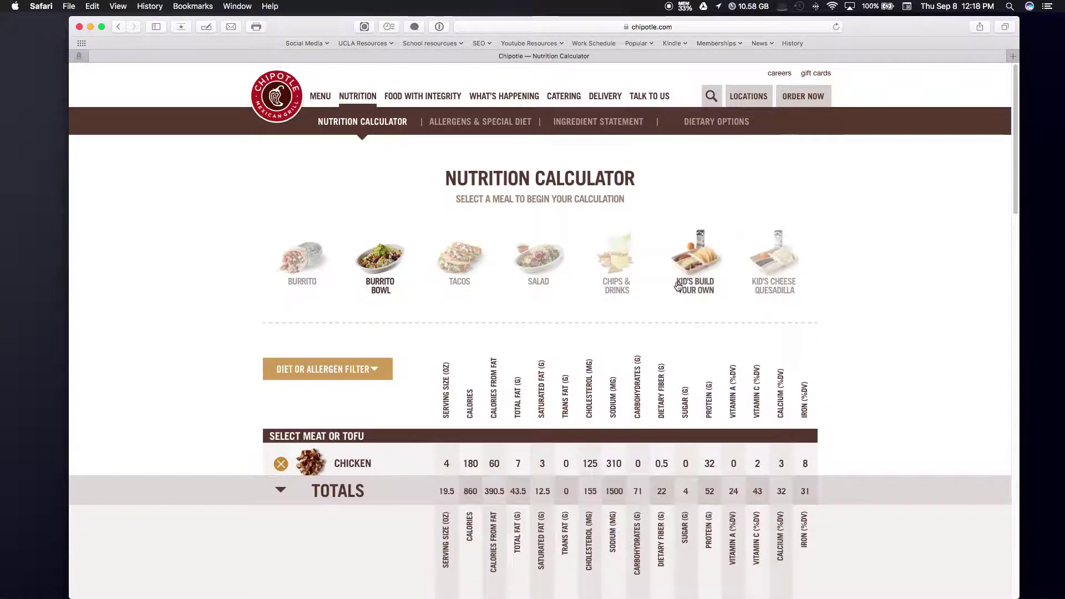
scroll(346, 387, down, 20)
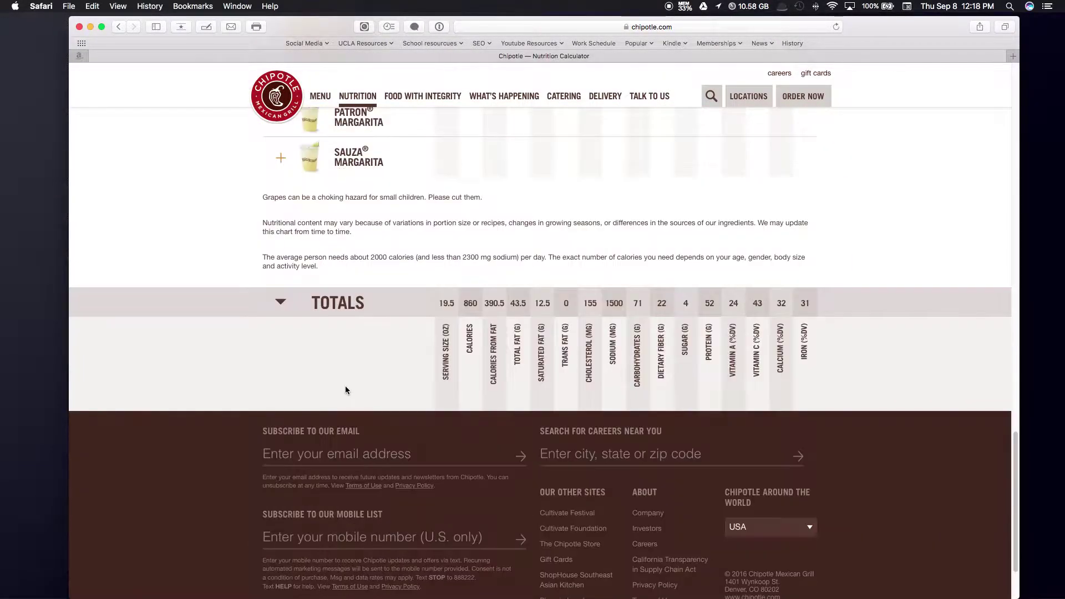
mouse_move(450, 296)
mouse_down()
mouse_move(666, 305)
mouse_move(409, 298)
mouse_move(465, 294)
mouse_up()
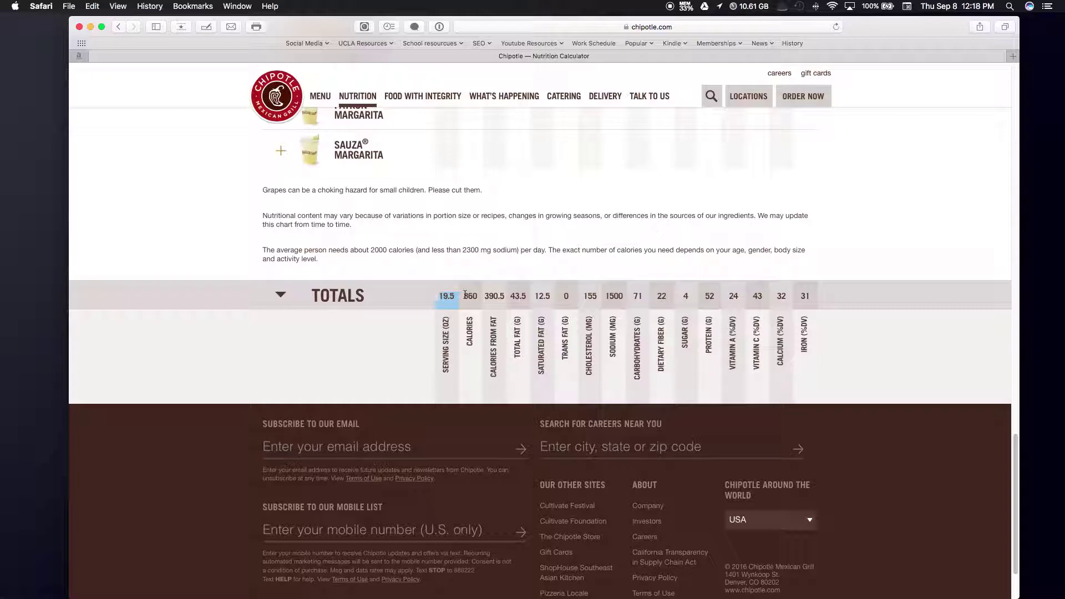
scroll(468, 333, up, 10)
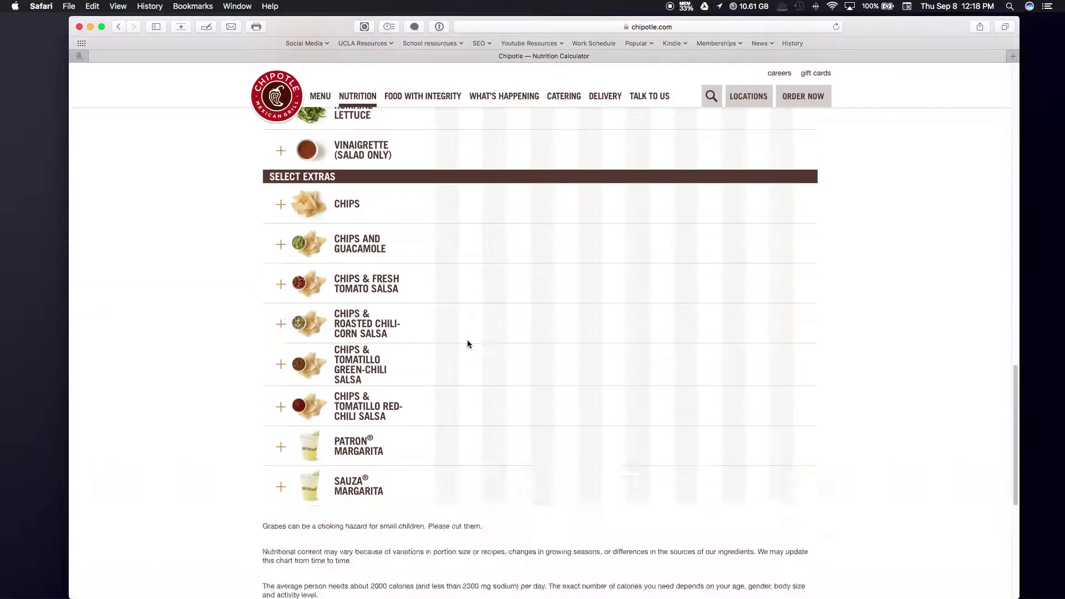
scroll(478, 360, down, 5)
scroll(484, 361, up, 15)
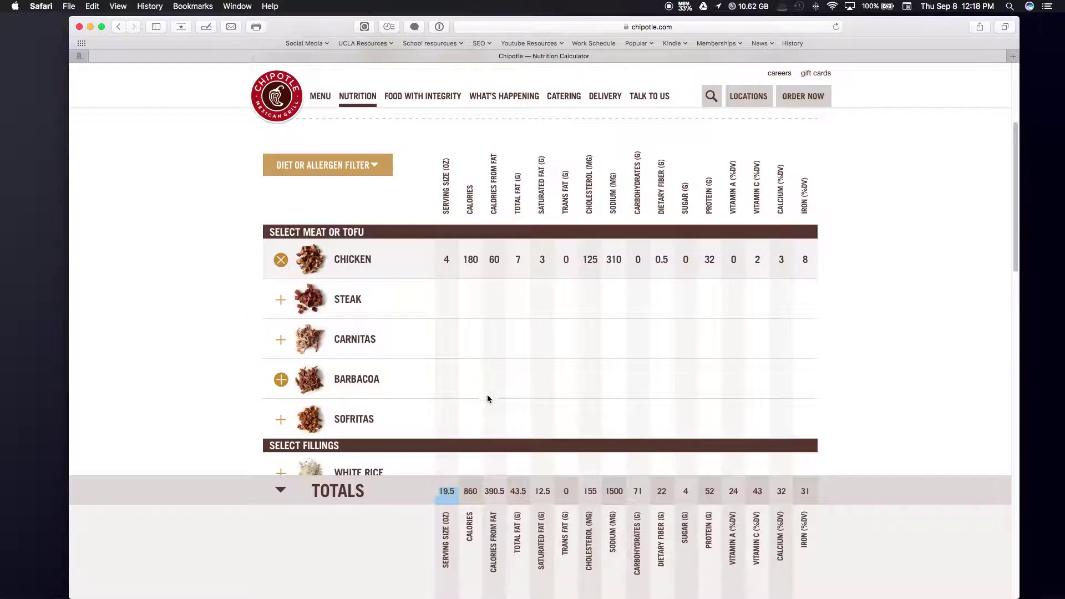
key(ctrl+Up)
Bring the mirrored MyFitnessPal window forward, shift it left, and minimize Safari
click(859, 84)
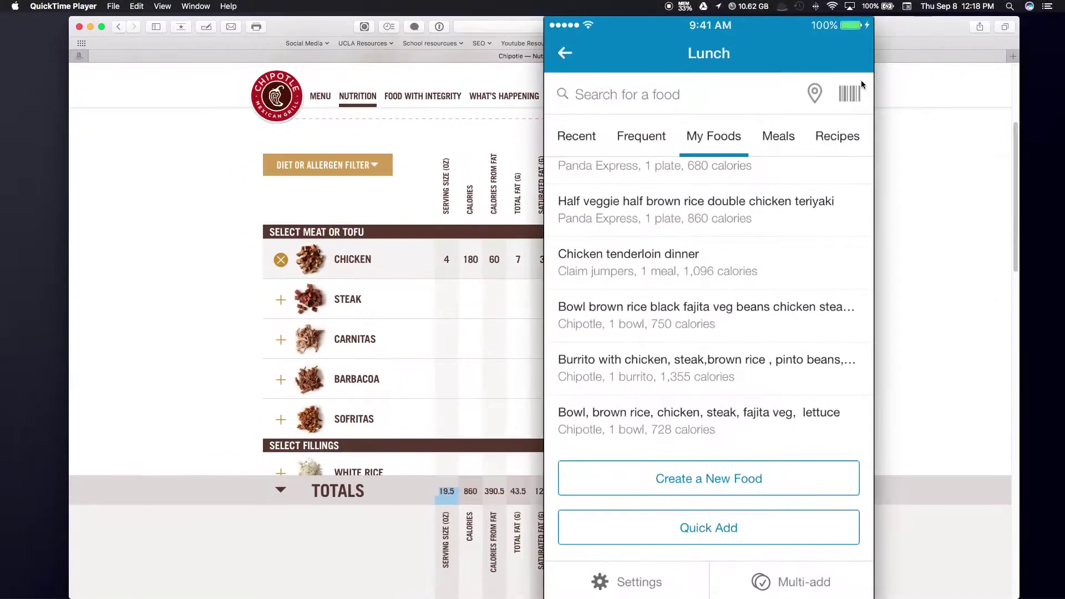
drag(741, 56, 635, 44)
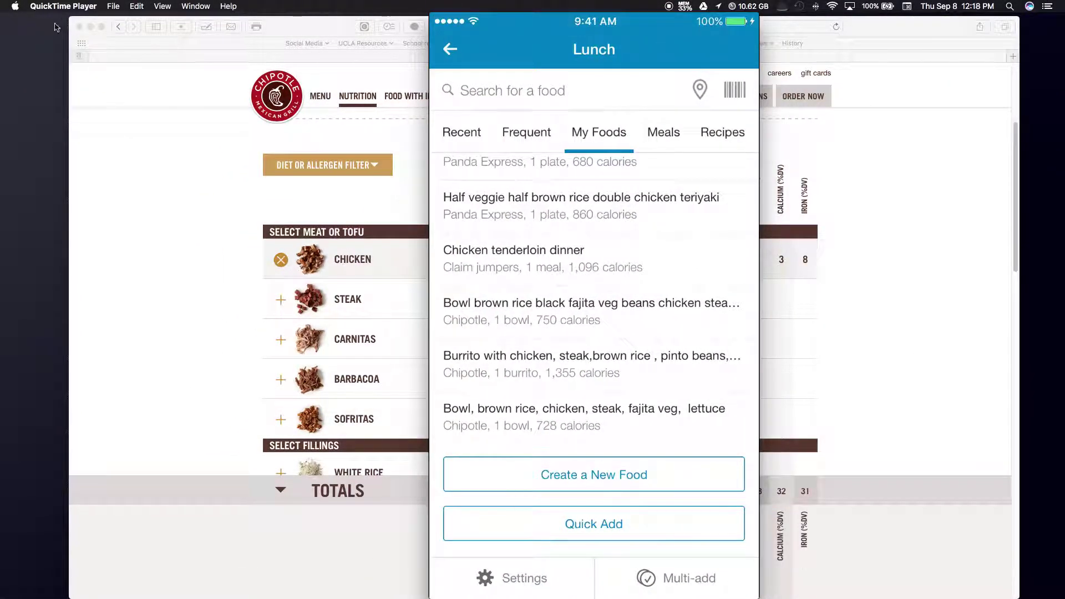
click(90, 27)
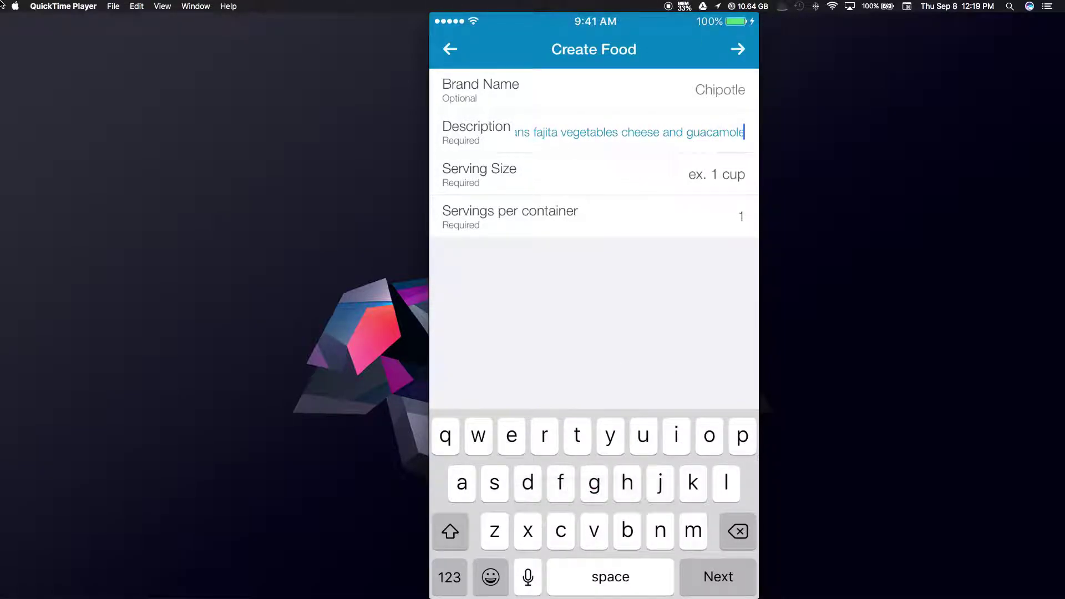
Restore Safari and scroll the Chipotle calculator to the bowl's Totals bar
click(10, 108)
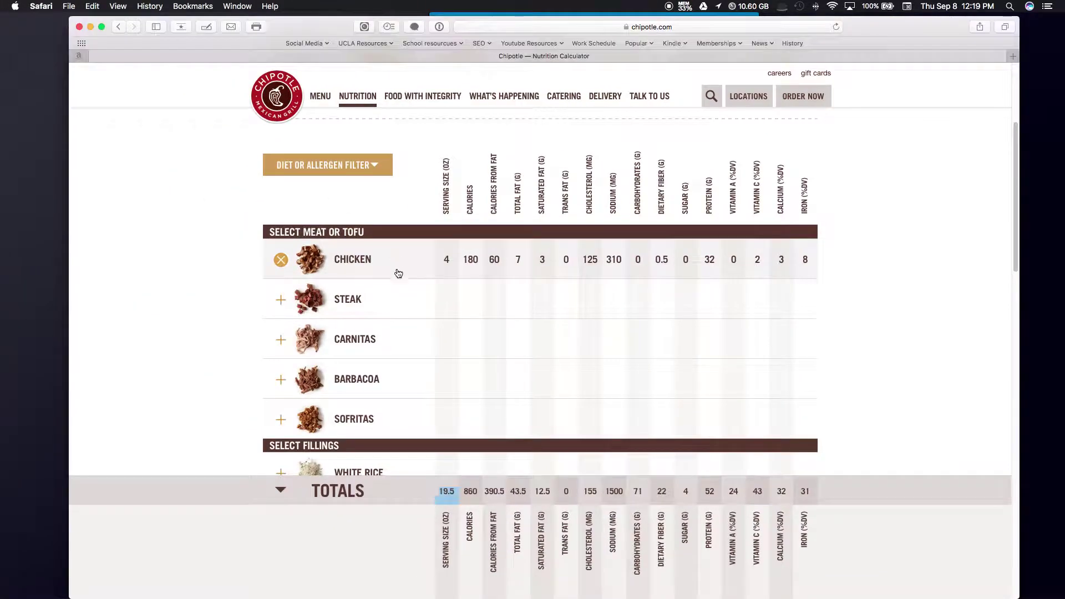
scroll(397, 273, down, 15)
scroll(210, 390, up, 10)
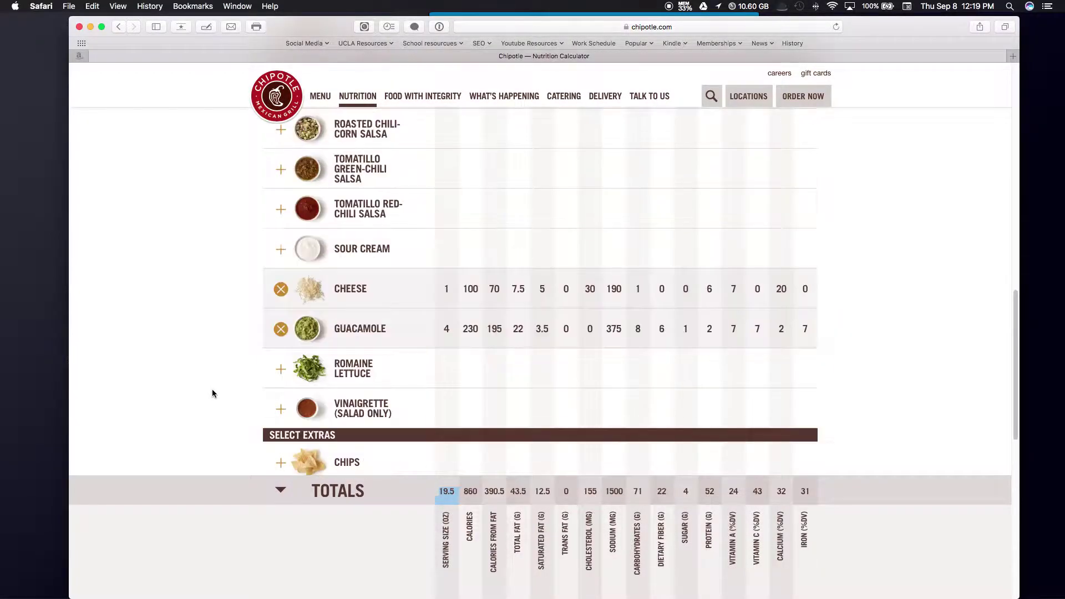
scroll(208, 392, down, 15)
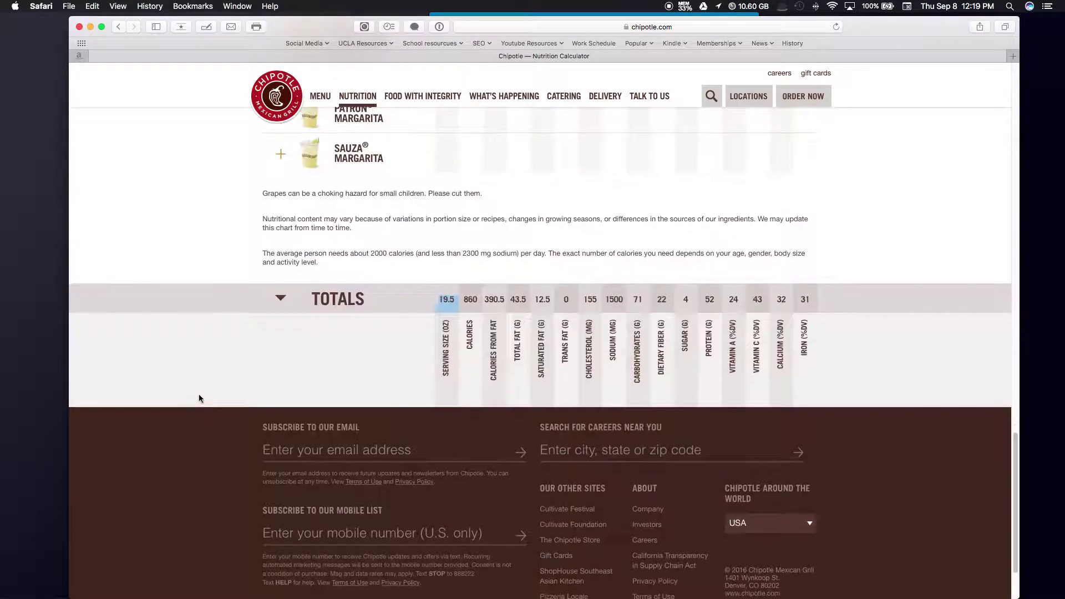
Move the phone window to the right edge and narrow Safari beside it
key(ctrl+Up)
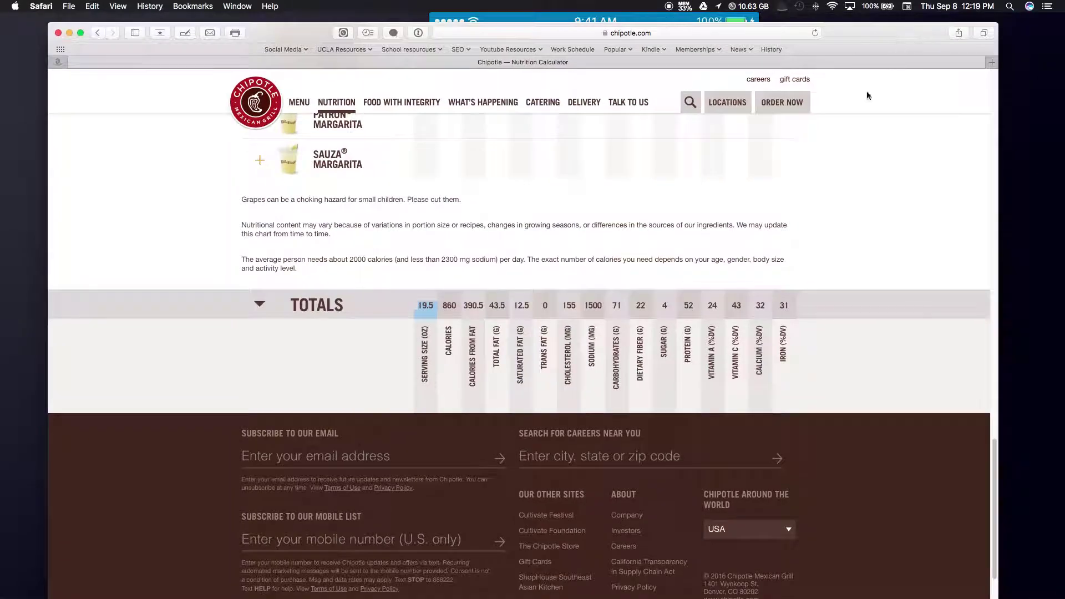
click(928, 222)
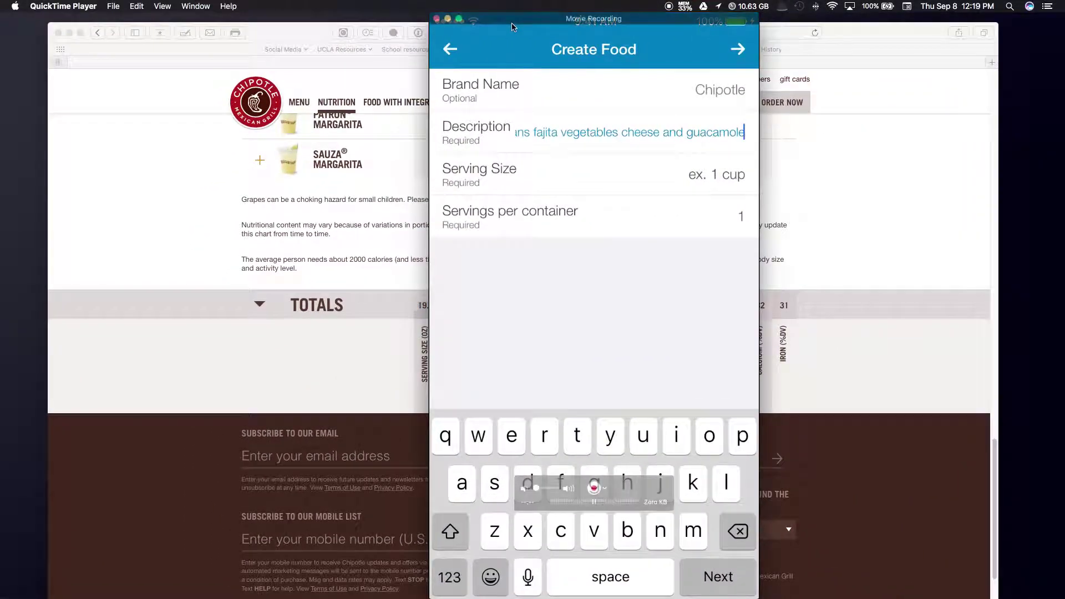
drag(513, 19, 807, 24)
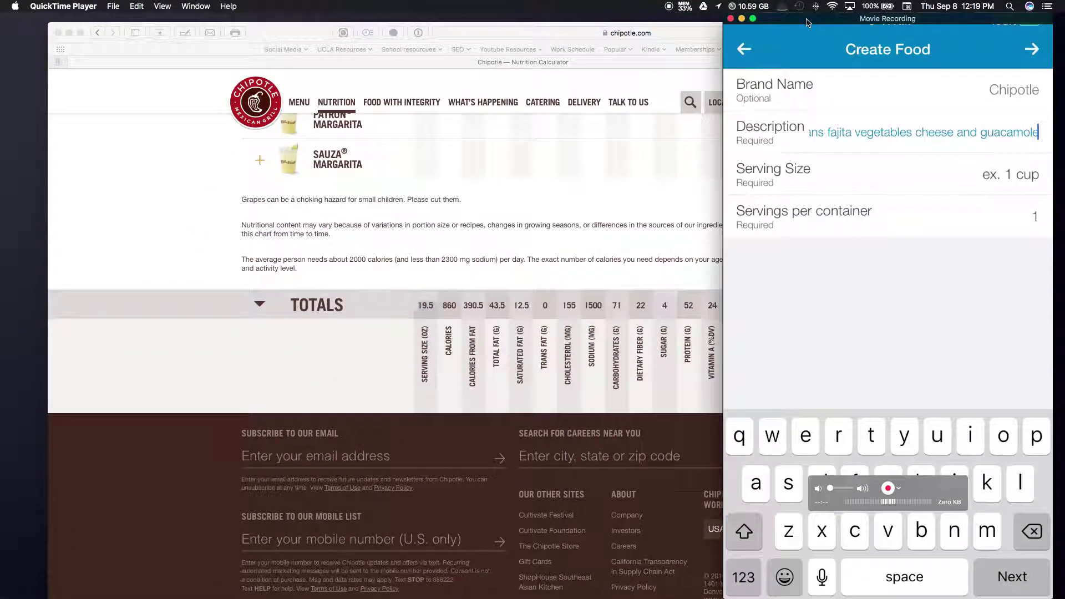
key(super+Tab)
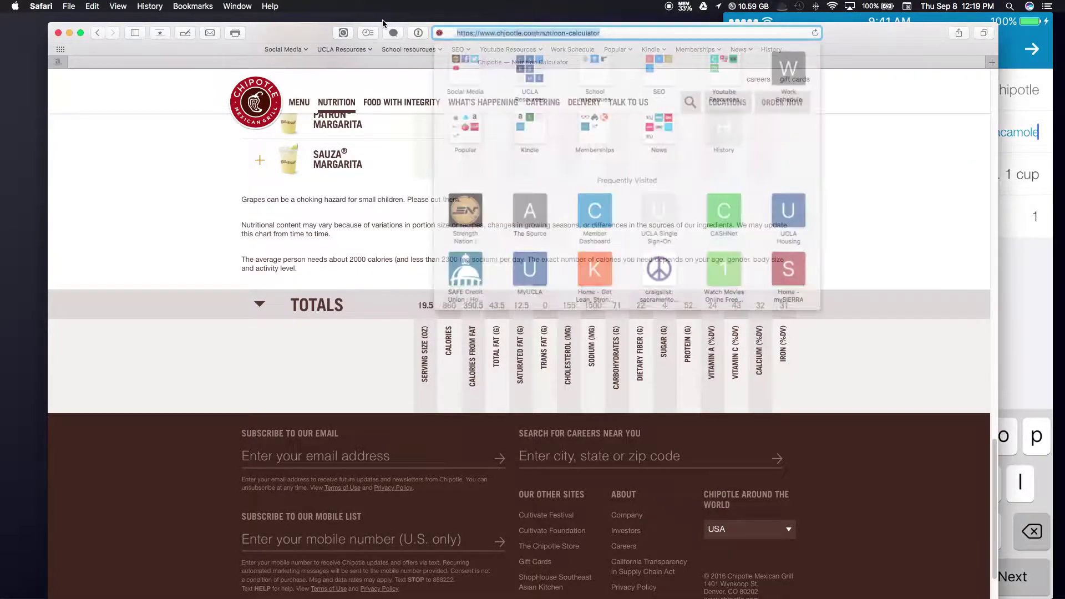
drag(994, 82, 711, 83)
click(936, 245)
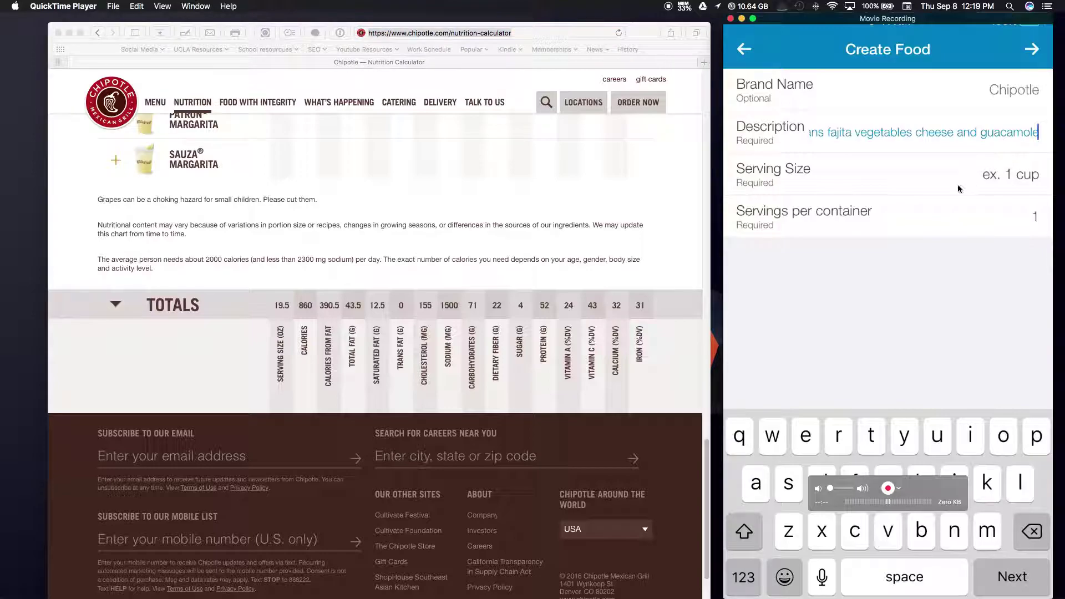
Enter '1 bowl' as the serving size
click(1014, 182)
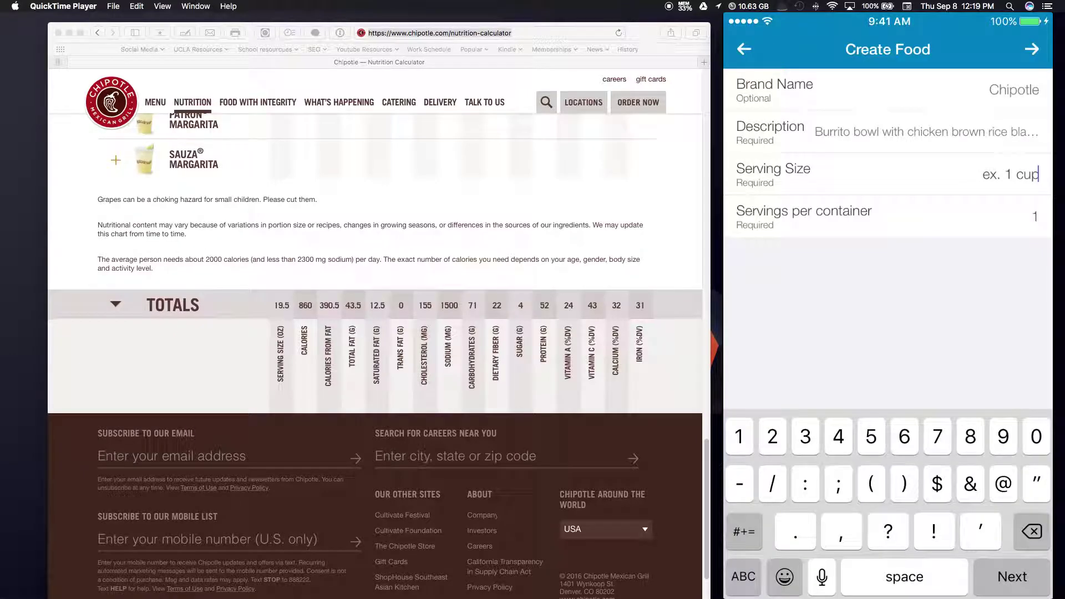
text(1 vd)
key(BackSpace)
key(BackSpace)
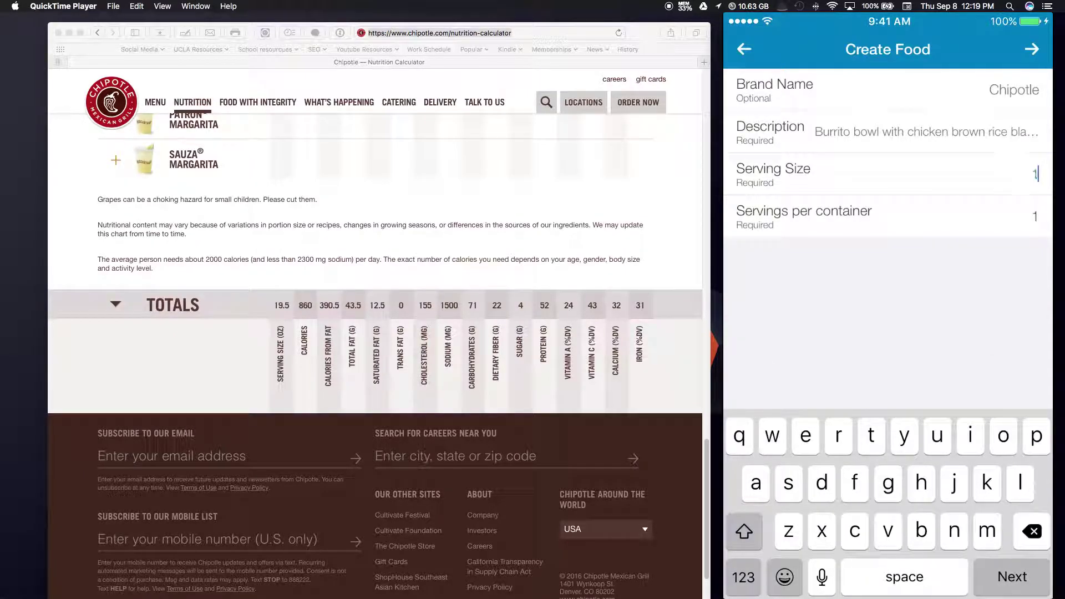
text(boe)
key(BackSpace)
text(wl)
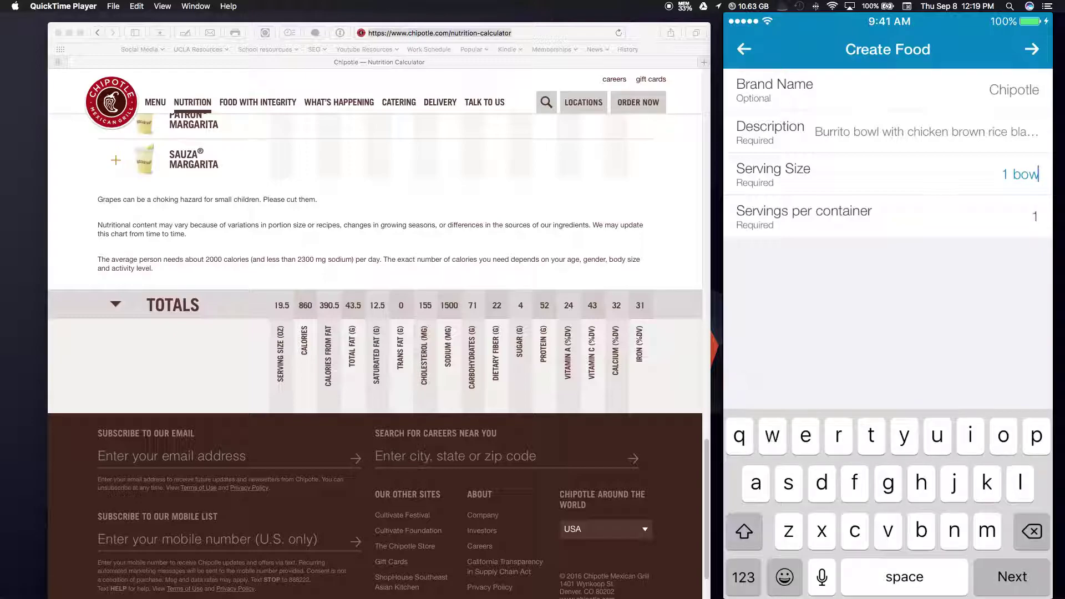
key(Return)
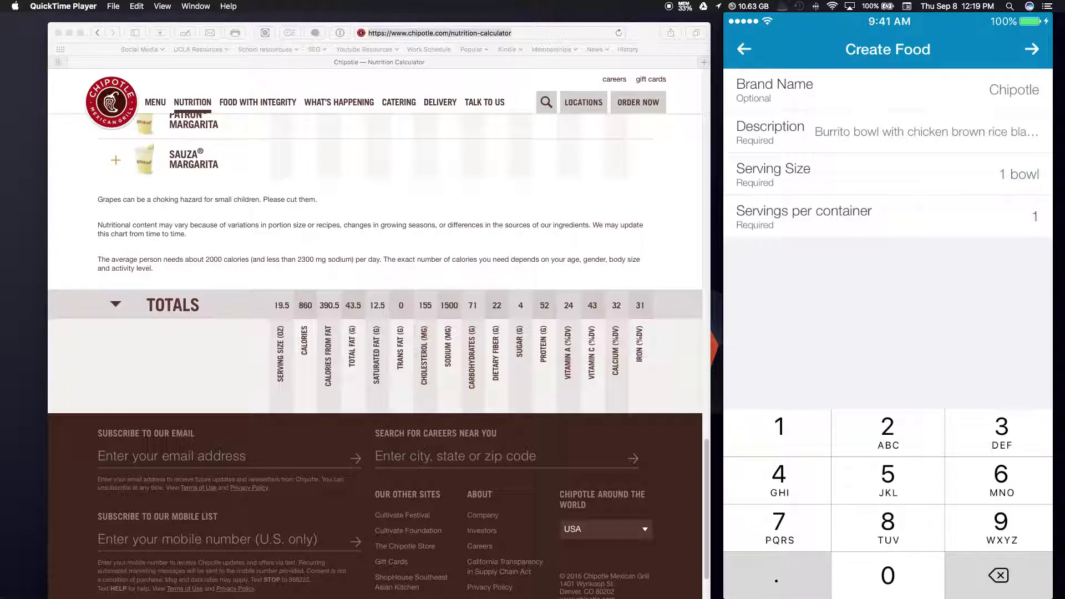
Set servings per container to 1 and continue to the Nutrition Facts screen
click(1032, 48)
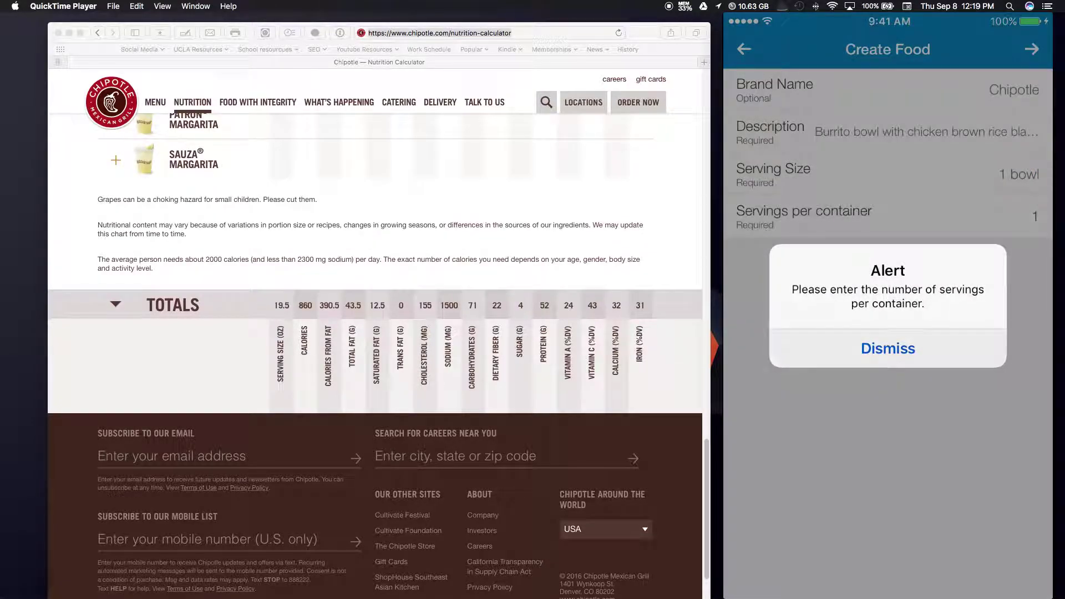
click(888, 348)
text(9)
key(BackSpace)
key(BackSpace)
text(1)
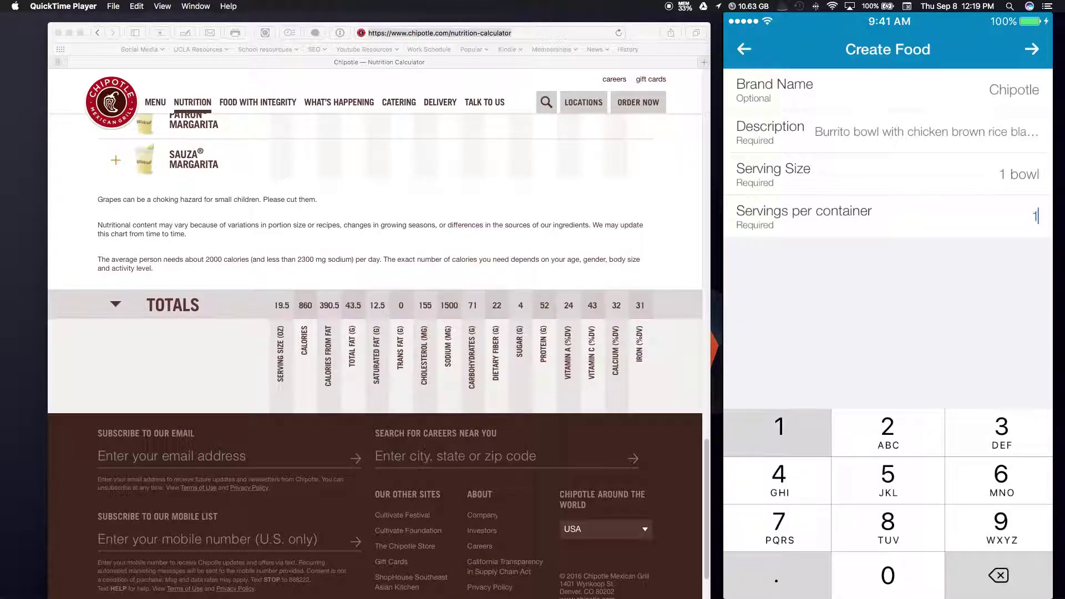
click(1032, 49)
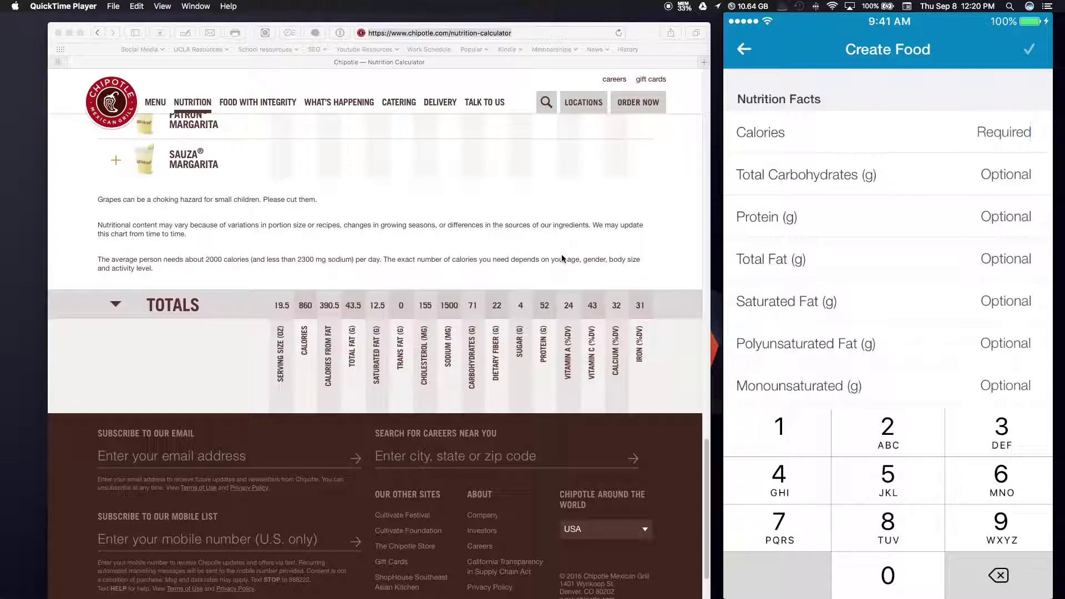
Enter 860 calories, 71 g carbs, 52 g protein and 43.5 g total fat
text(860)
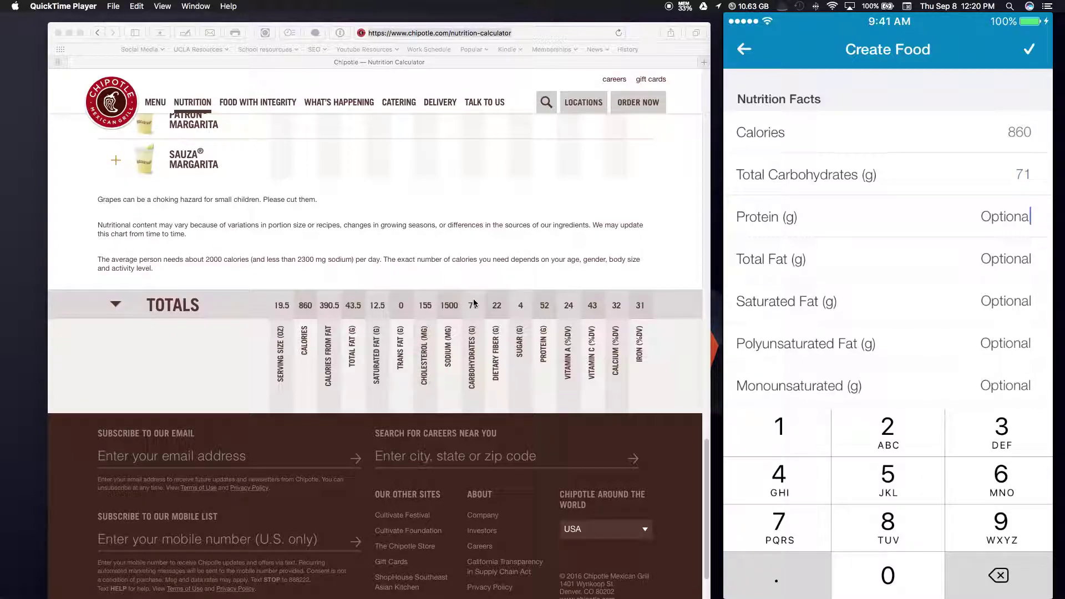
text(543.5)
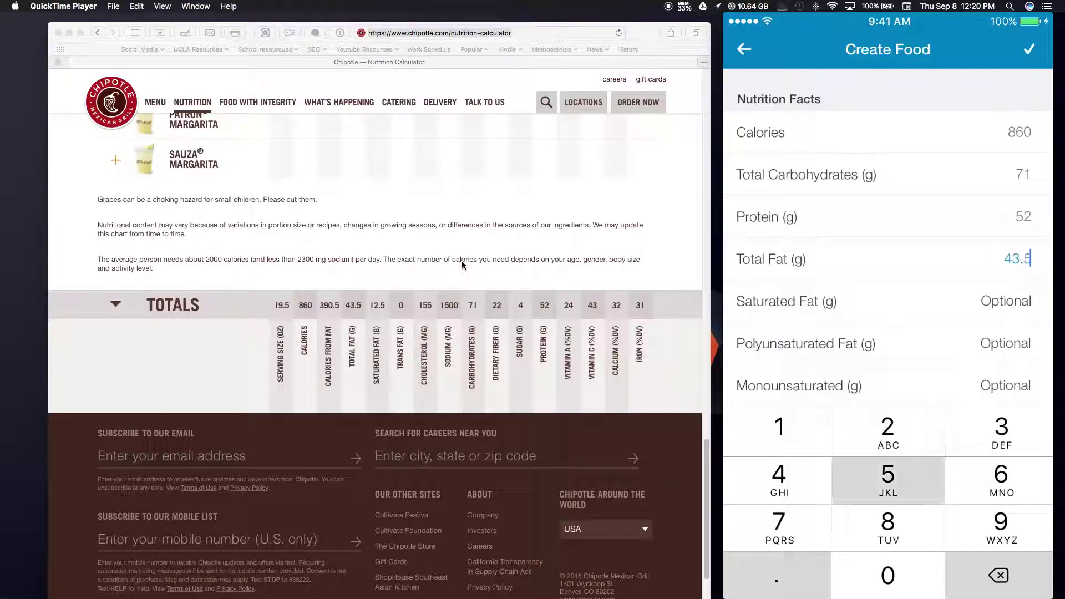
scroll(888, 255, down, 2)
scroll(888, 255, down, 3)
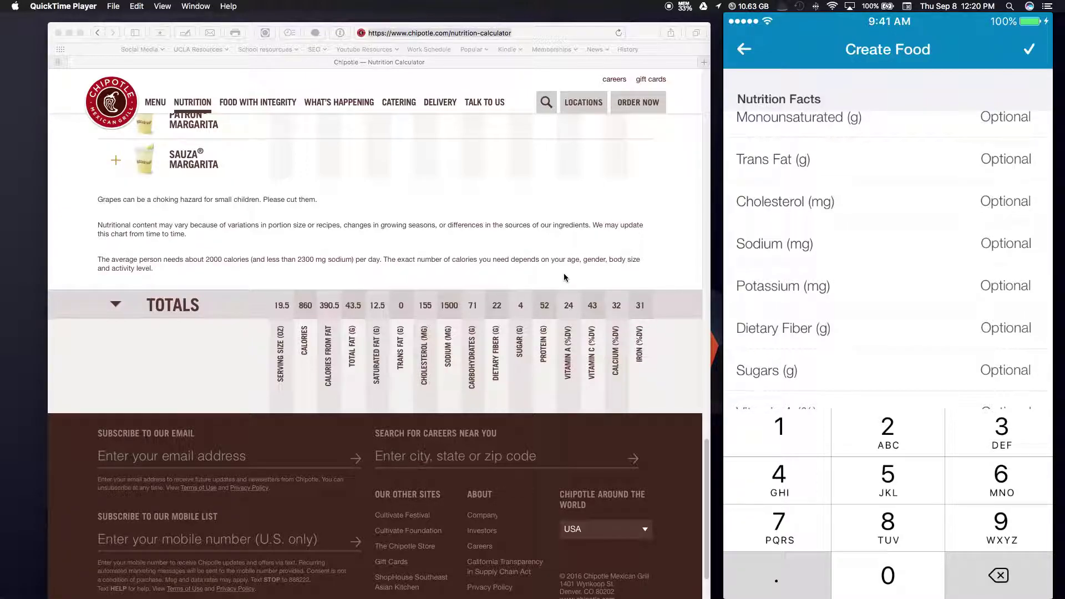
scroll(888, 256, up, 5)
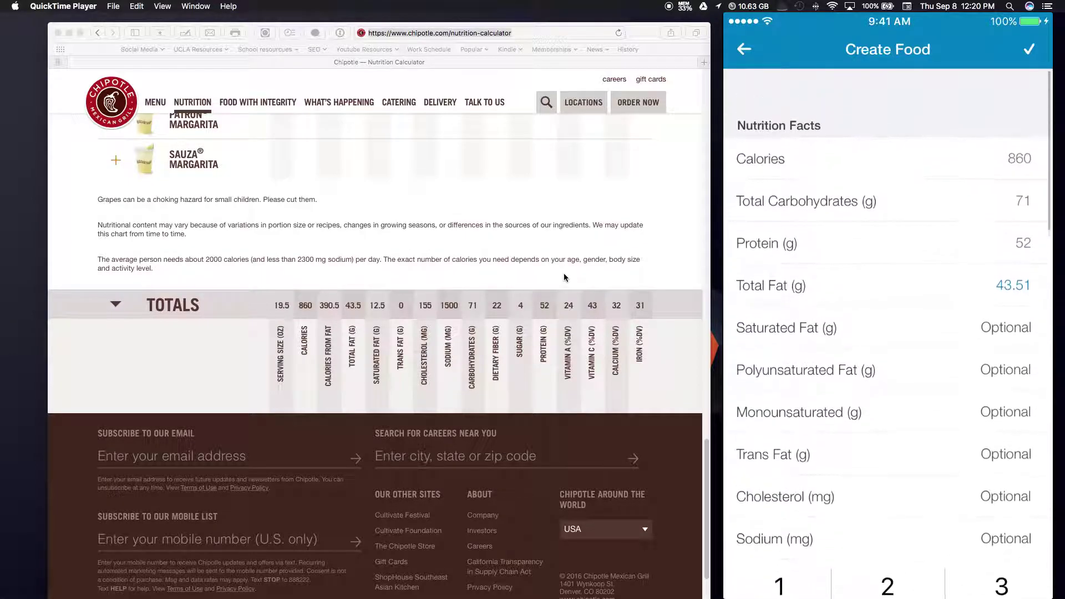
key(BackSpace)
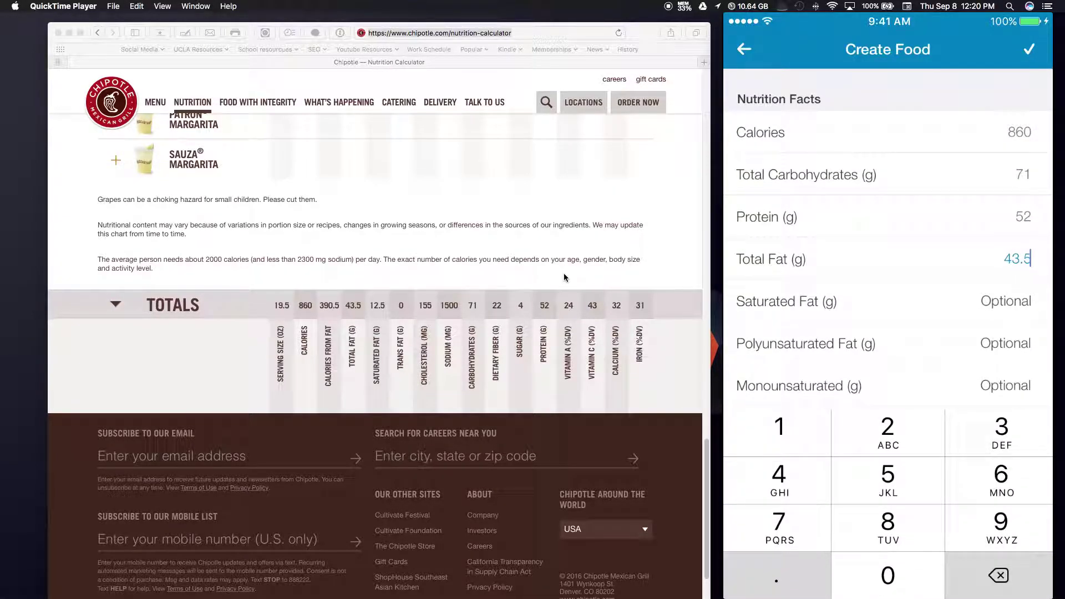
Enter 1500 mg sodium
scroll(888, 255, down, 3)
scroll(888, 255, down, 2)
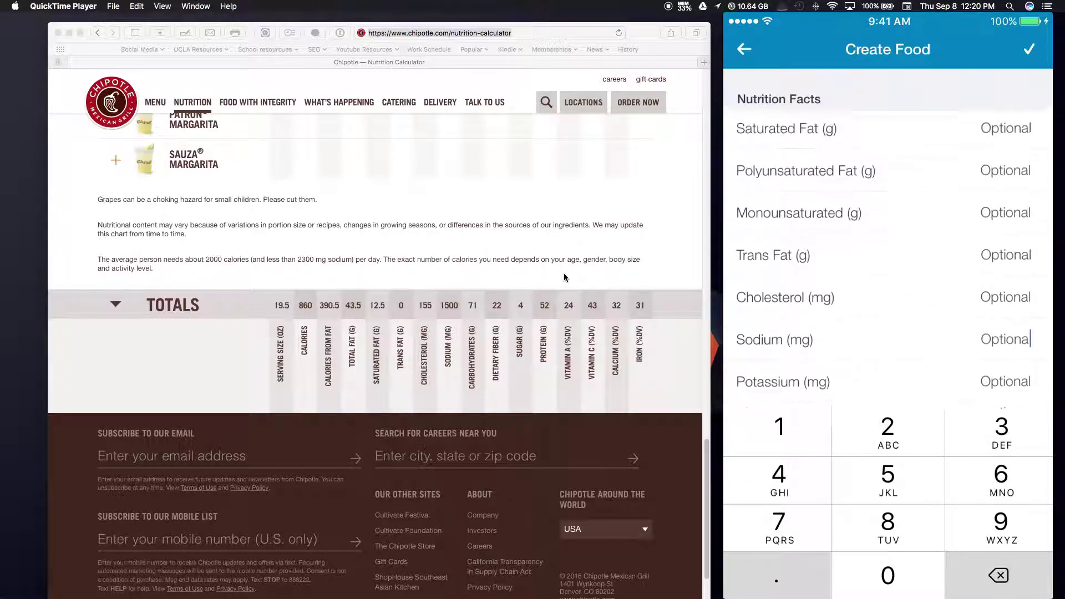
click(999, 389)
text(1500)
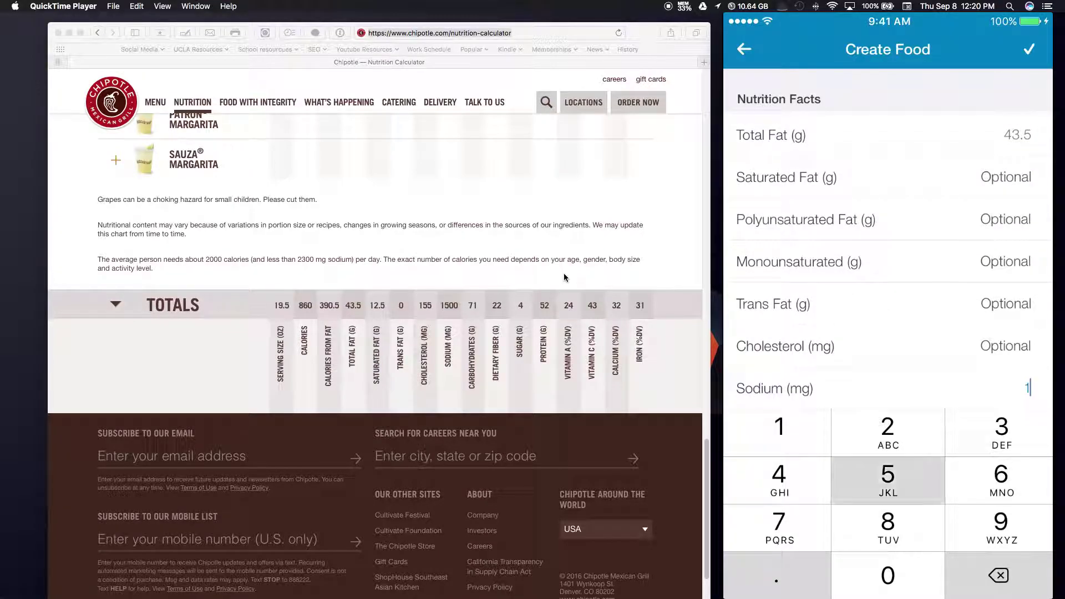
scroll(888, 255, down, 3)
click(1004, 204)
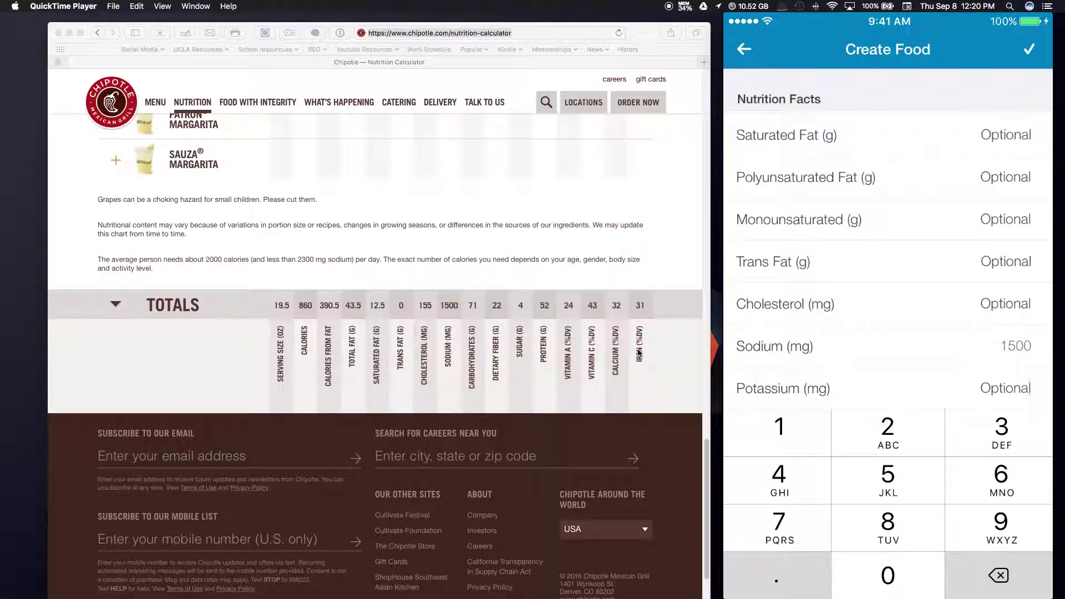
Save the bowl and confirm it tops Lunch My Foods at 1 bowl, 860 calories
scroll(888, 255, up, 3)
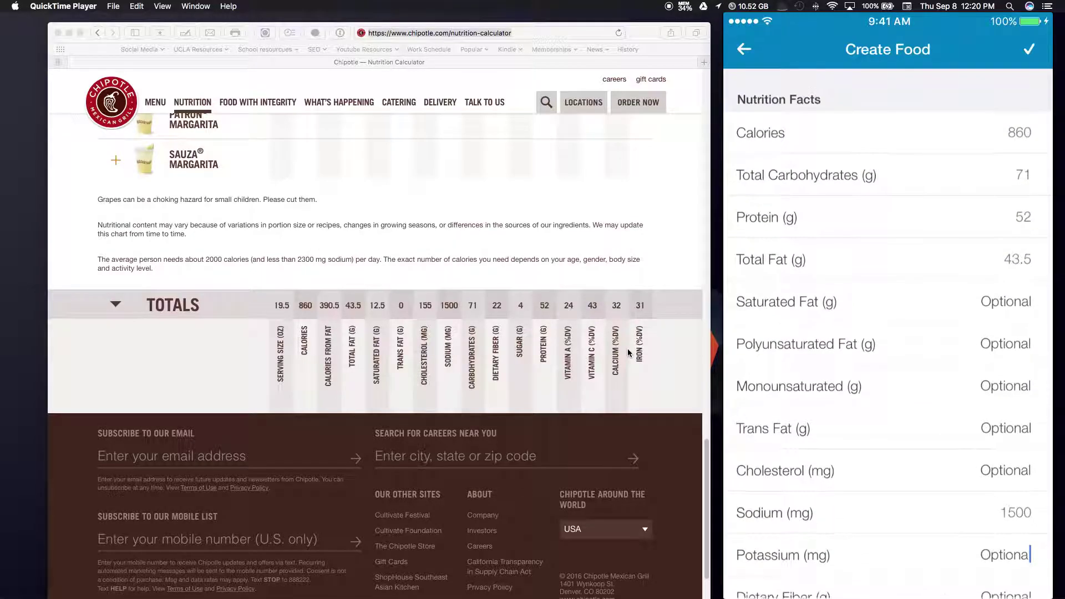
click(1030, 49)
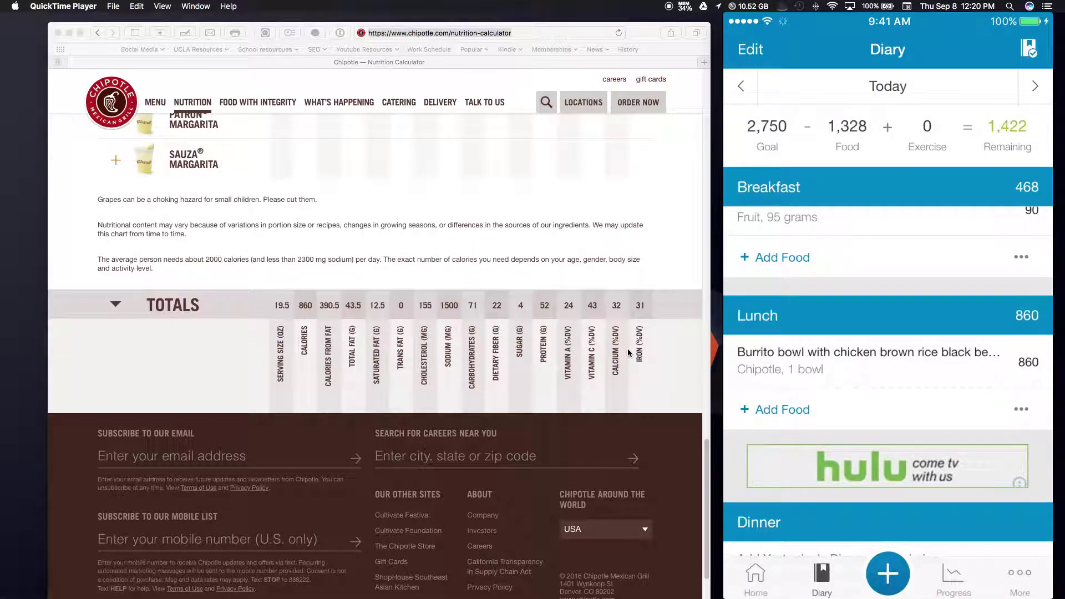
scroll(888, 361, down, 2)
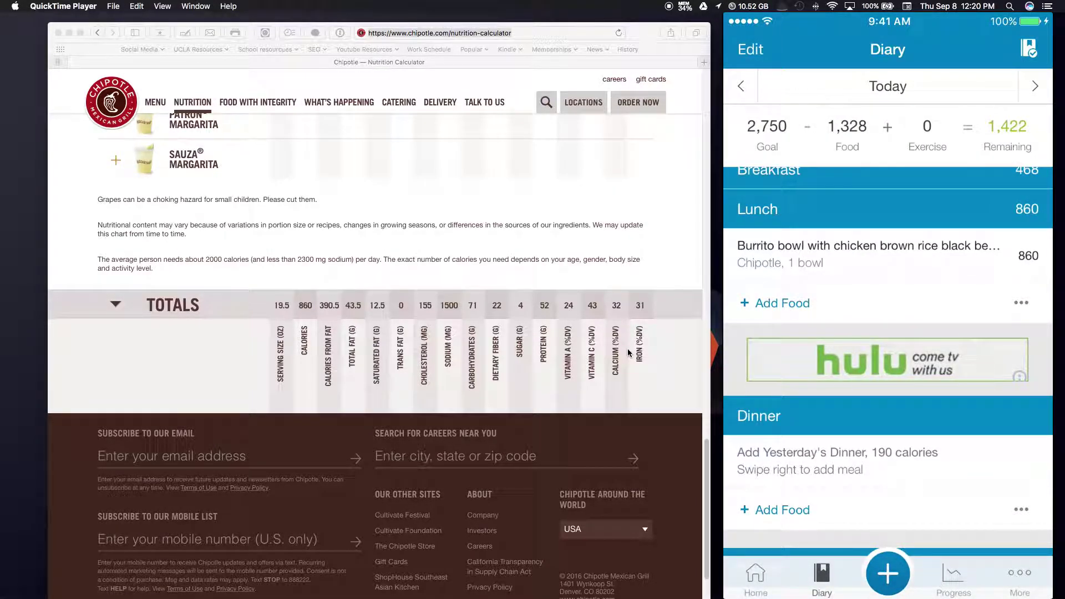
click(783, 303)
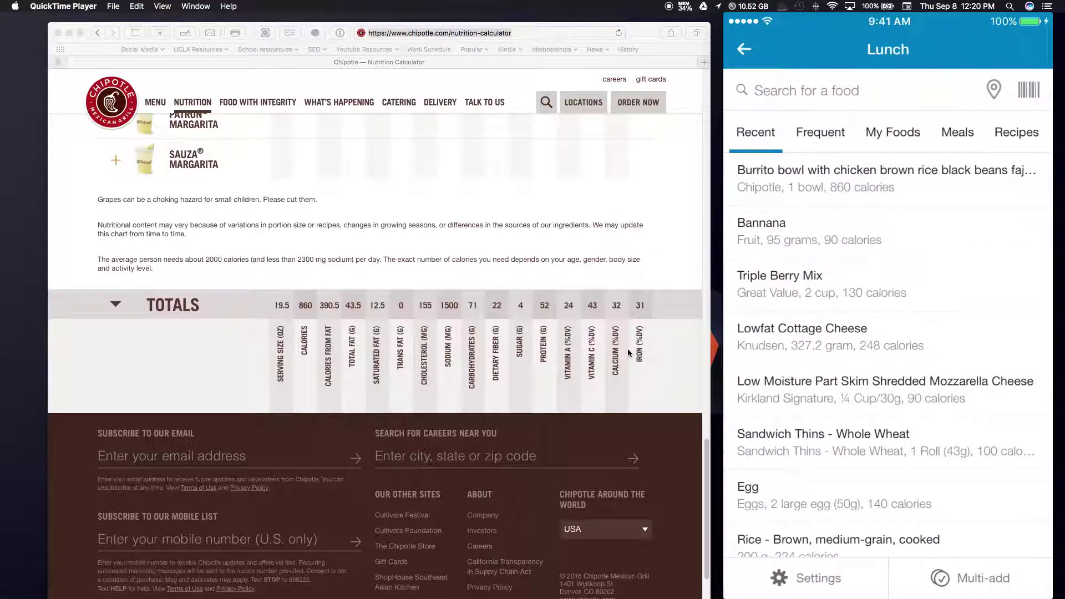
click(892, 133)
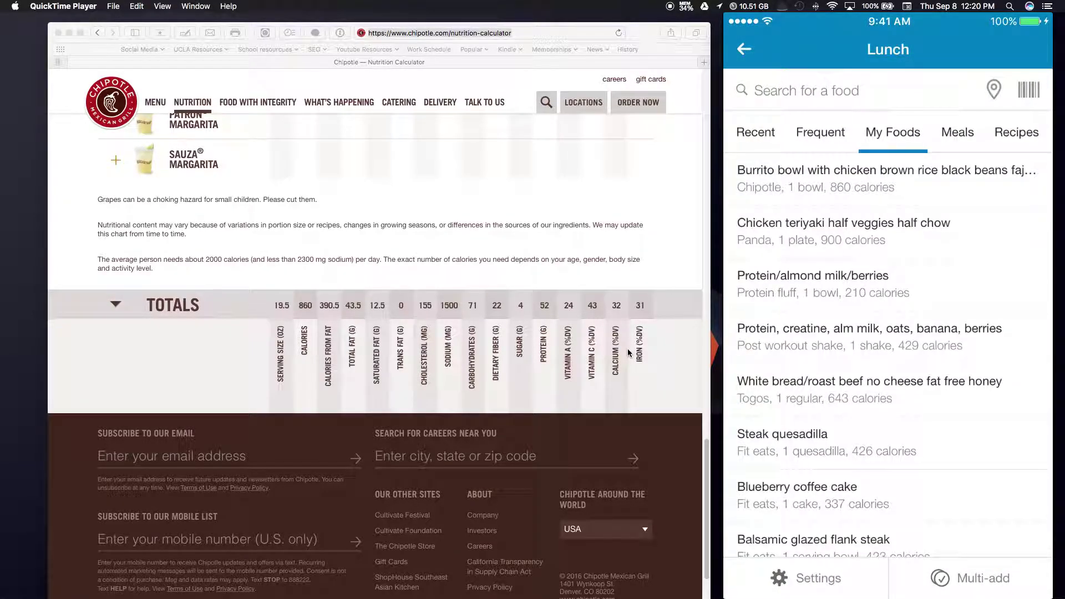
scroll(888, 361, up, 1)
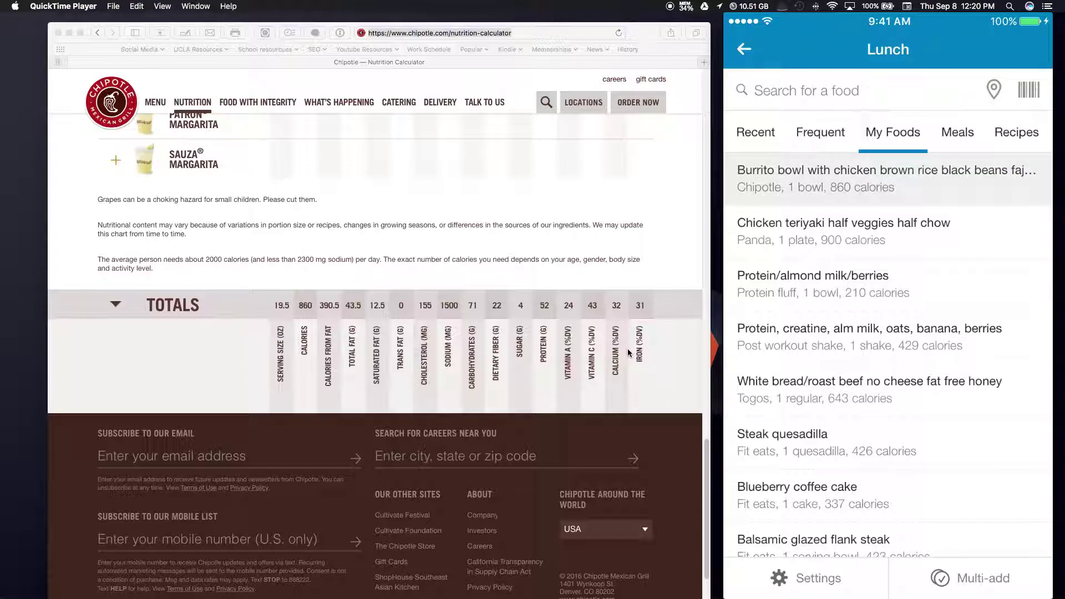
scroll(888, 361, down, 1)
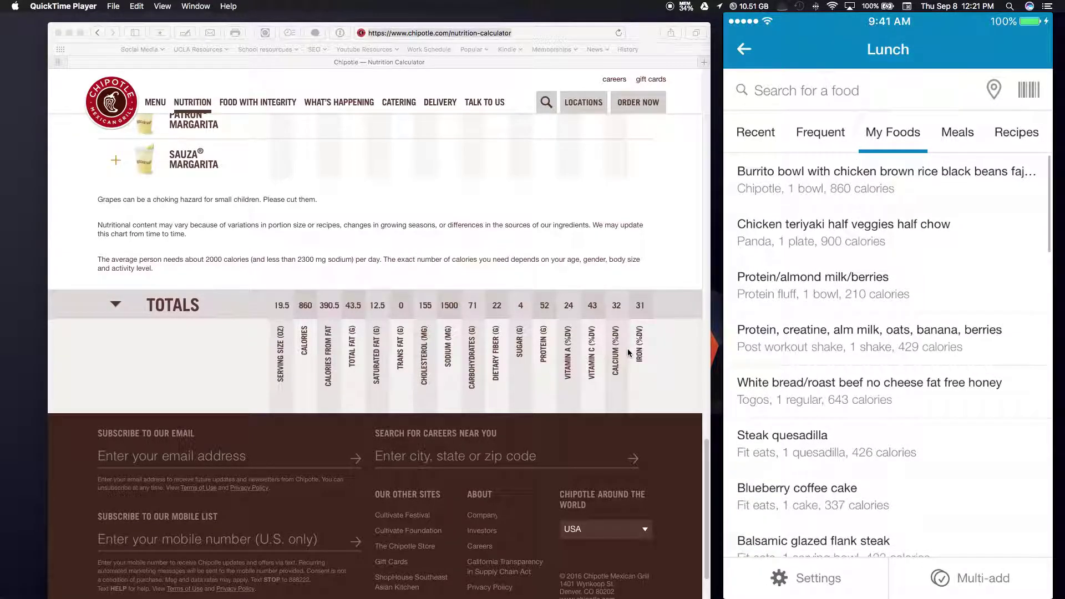
click(887, 166)
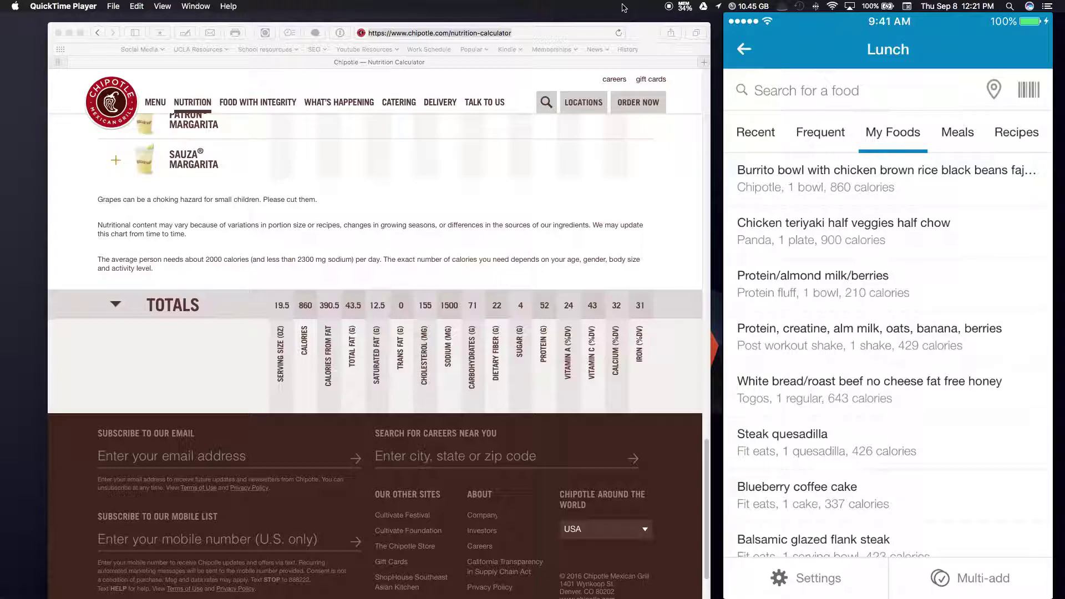
Load the Panda Express website and go to the Entrees menu
click(493, 33)
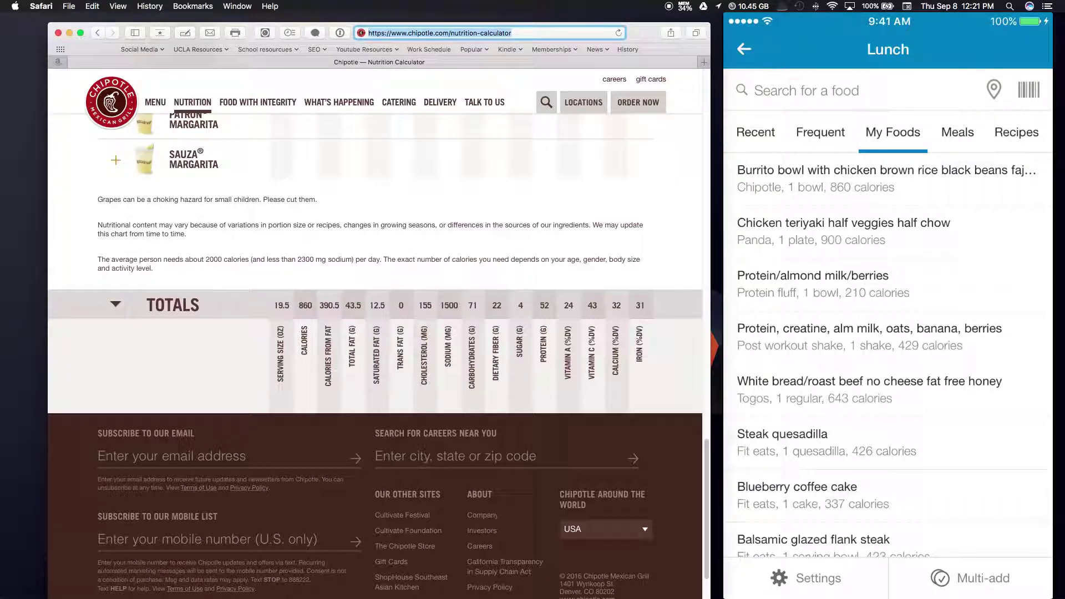
text(pandaex)
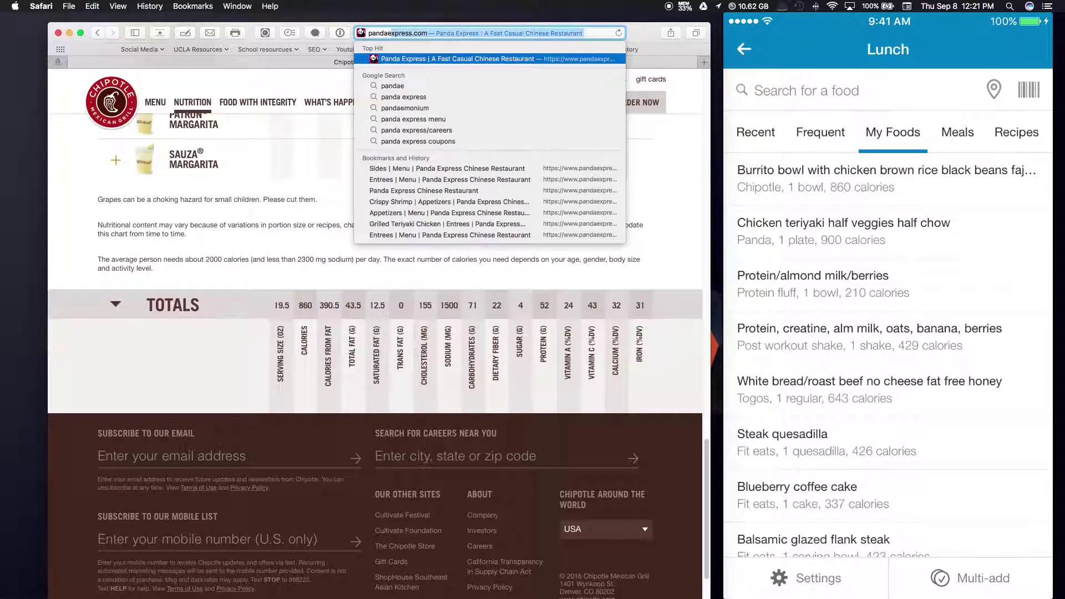
text(pr)
key(Return)
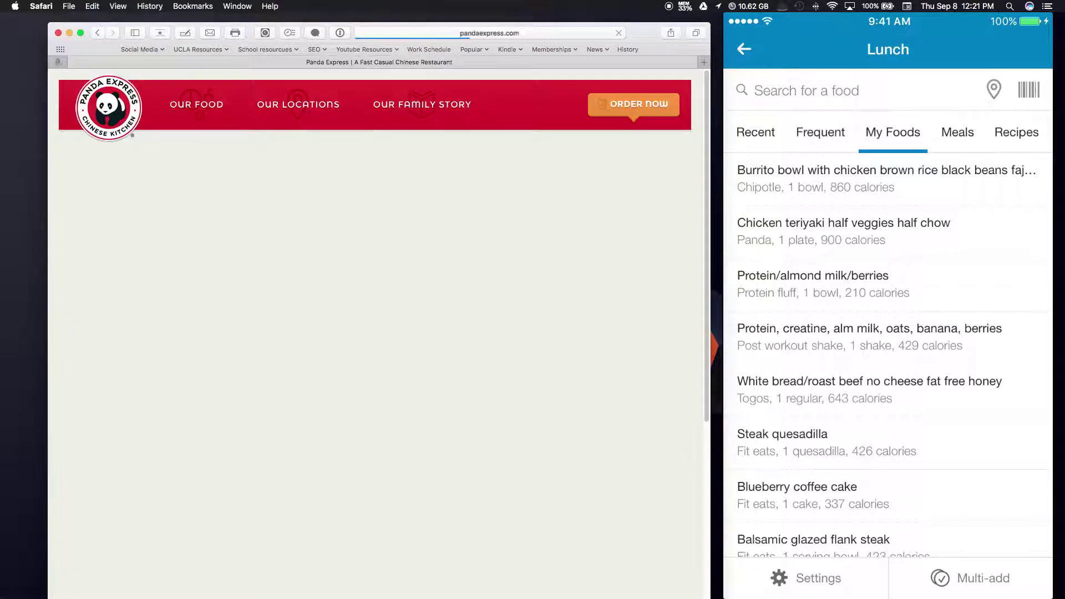
mouse_move(212, 111)
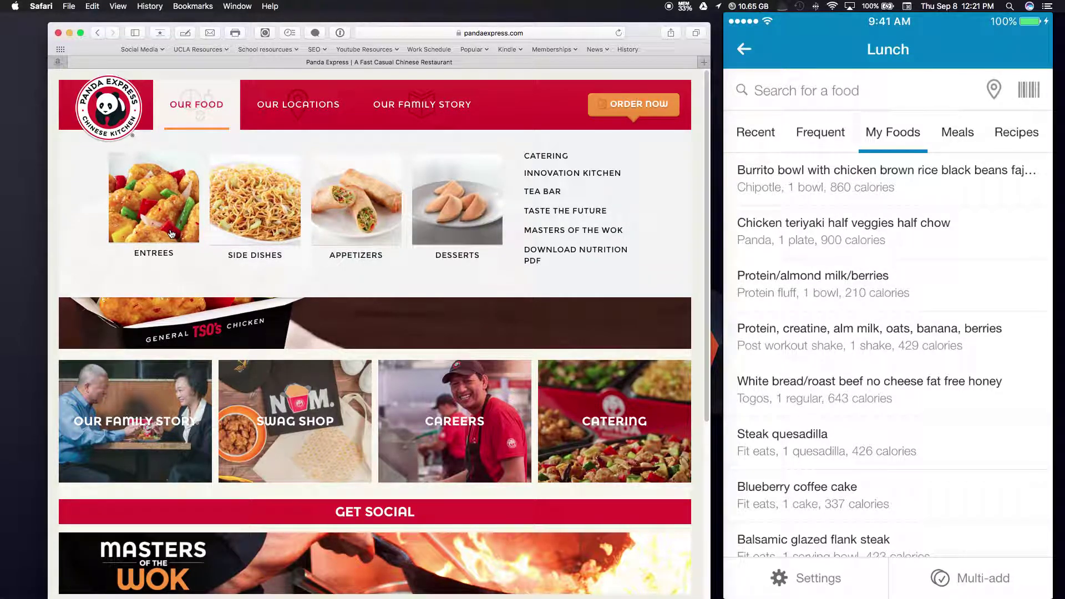
click(171, 234)
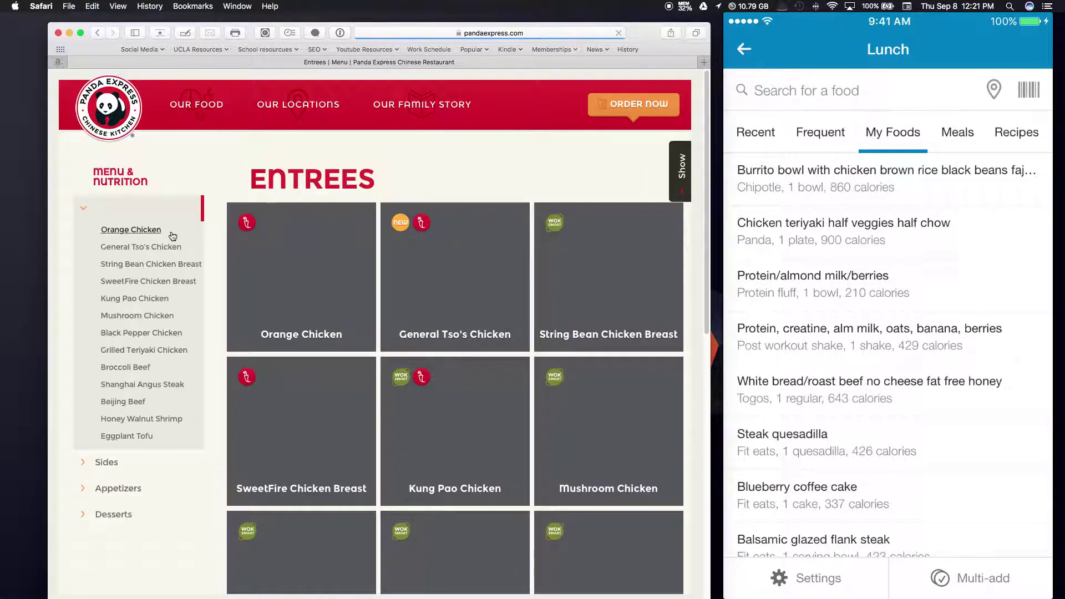
Check Orange Chicken's nutrition facts, then return to the Entrees menu
mouse_move(331, 446)
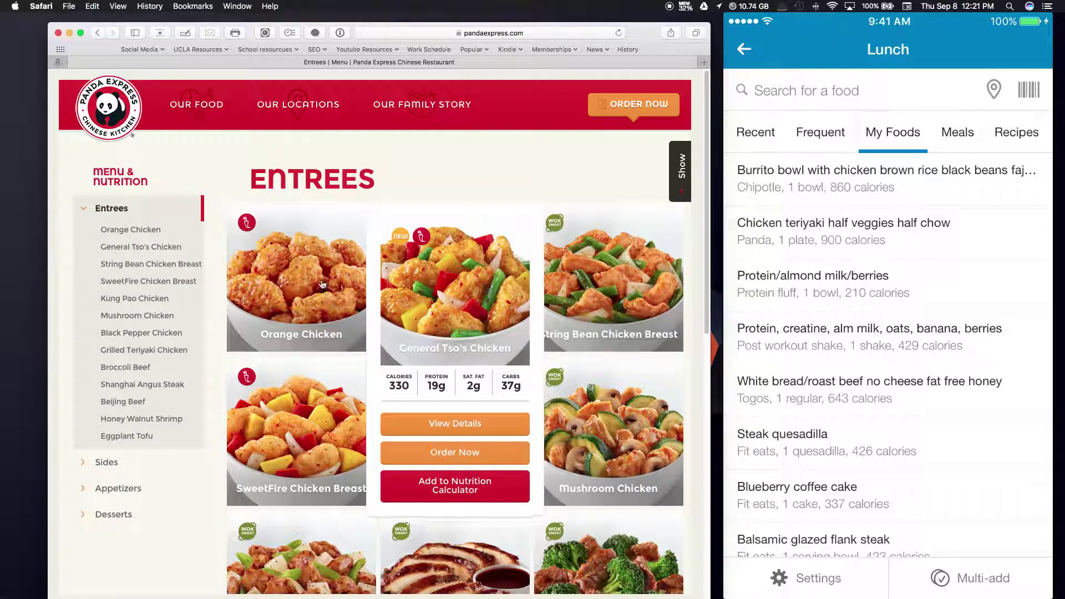
mouse_move(241, 299)
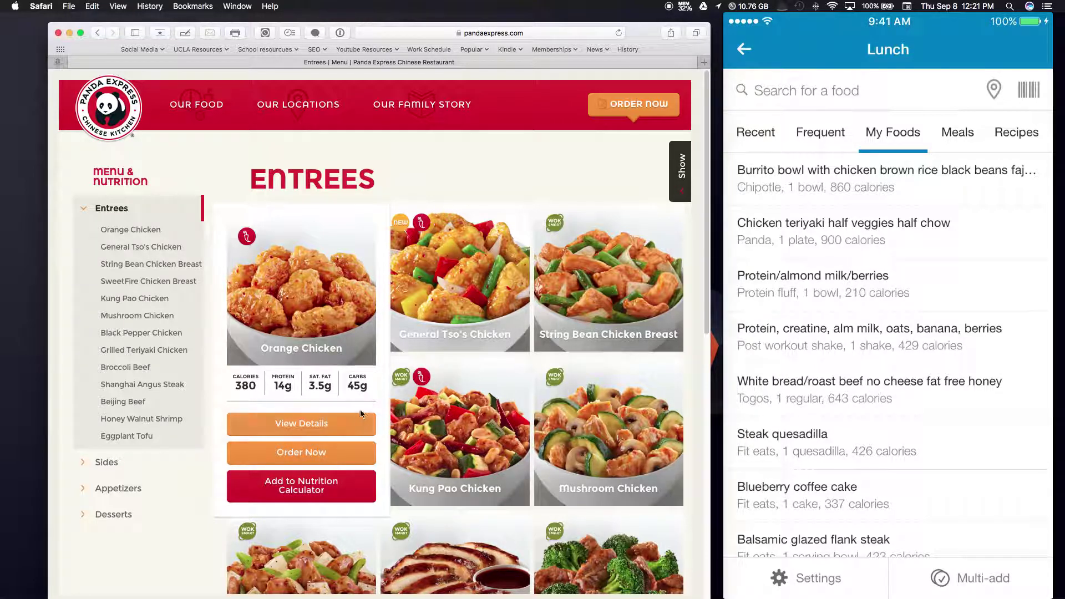
click(342, 421)
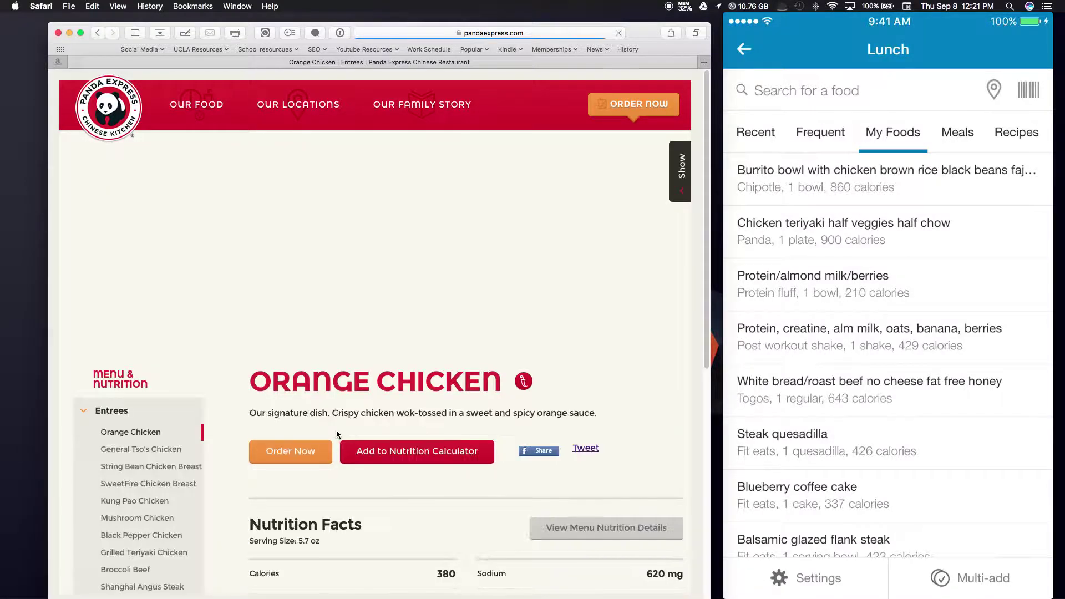
scroll(355, 475, down, 10)
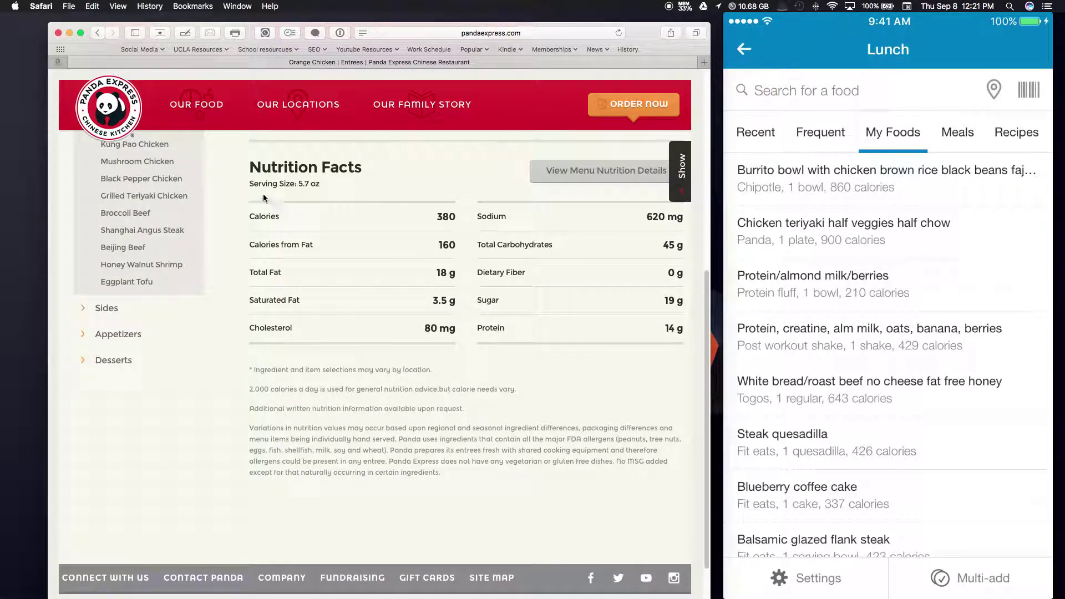
drag(264, 199, 655, 335)
click(654, 344)
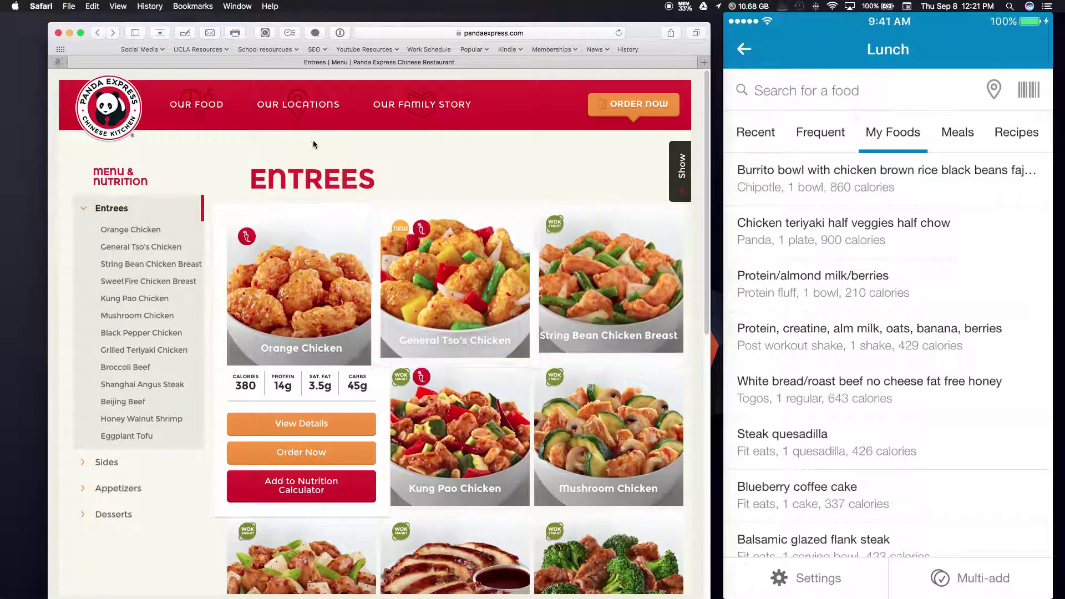
scroll(214, 309, down, 10)
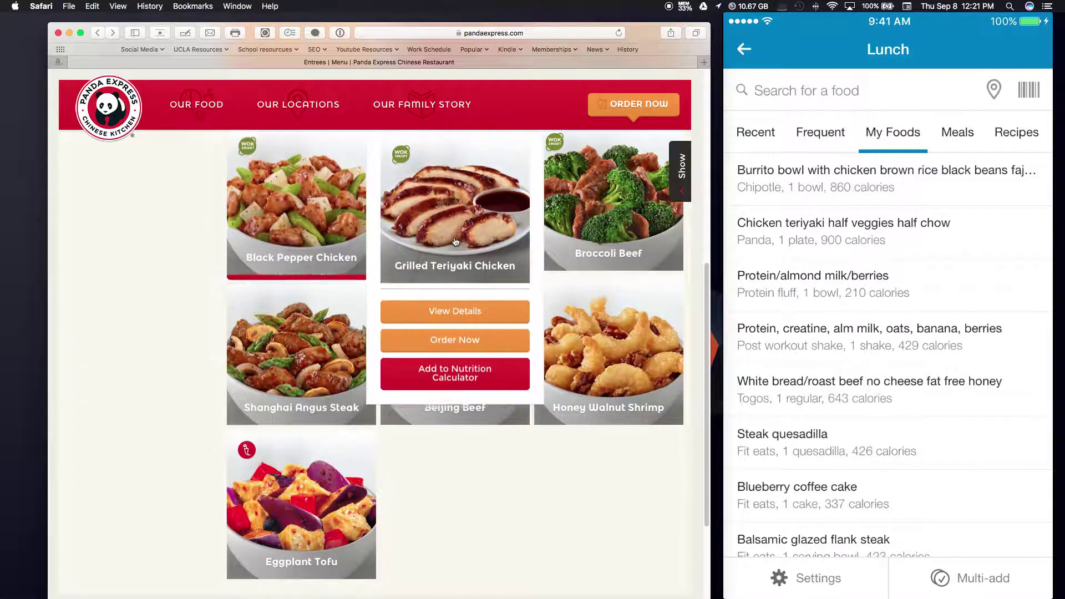
Add Grilled Teriyaki Chicken and Honey Walnut Shrimp to the calculator, totalling 660 calories
click(455, 405)
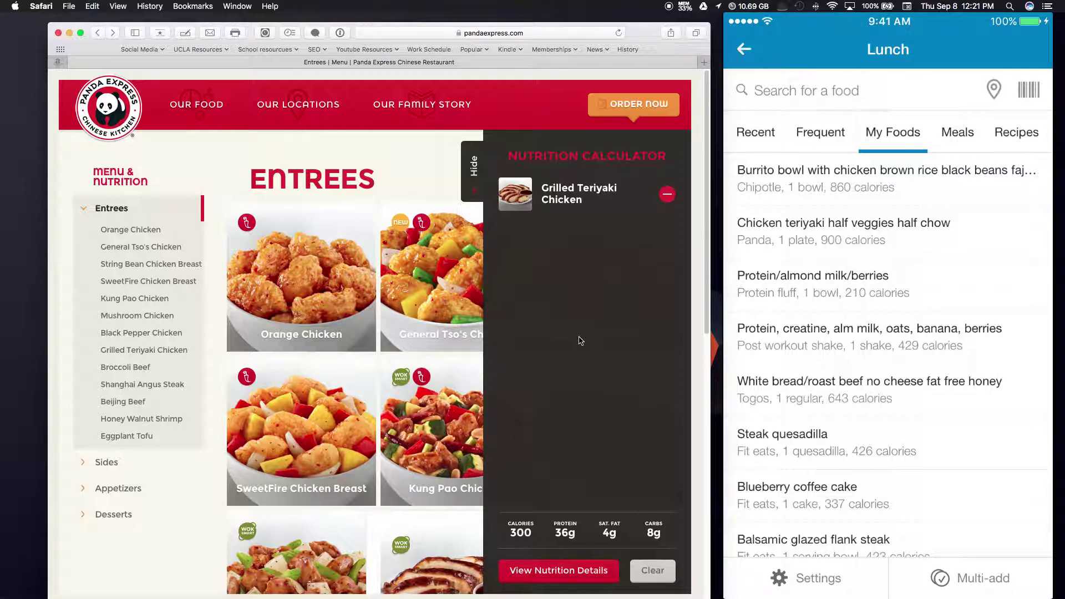
scroll(408, 445, down, 5)
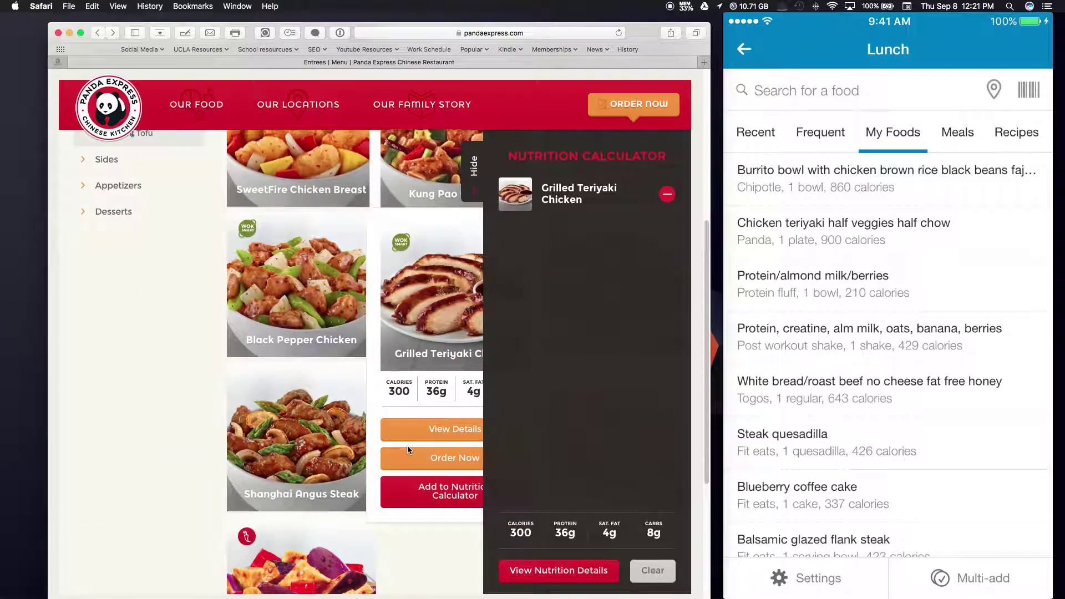
scroll(407, 445, up, 4)
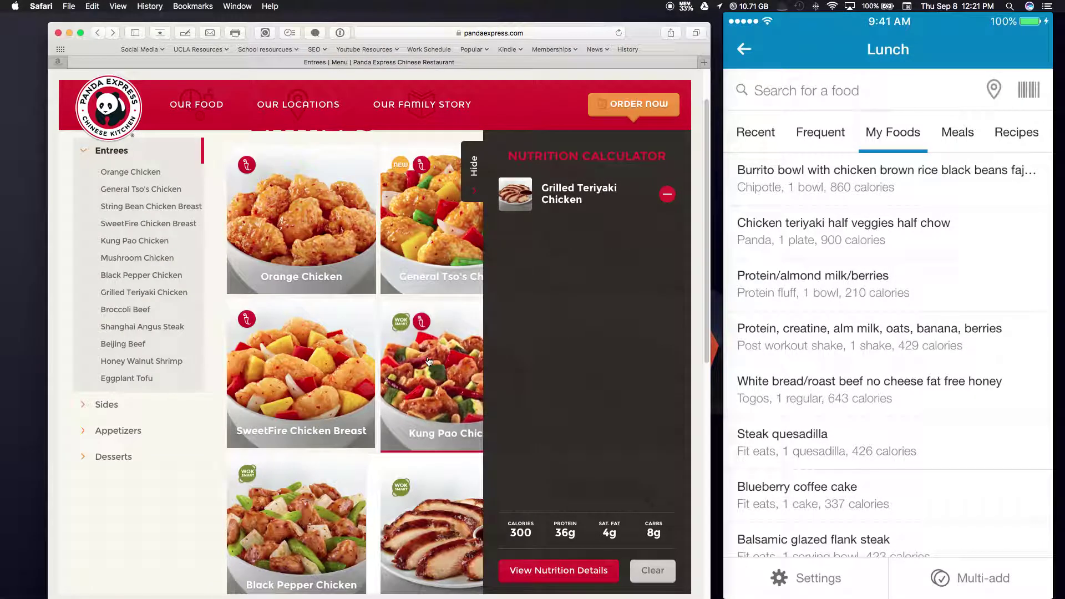
scroll(471, 189, up, 1)
click(472, 189)
scroll(463, 348, down, 5)
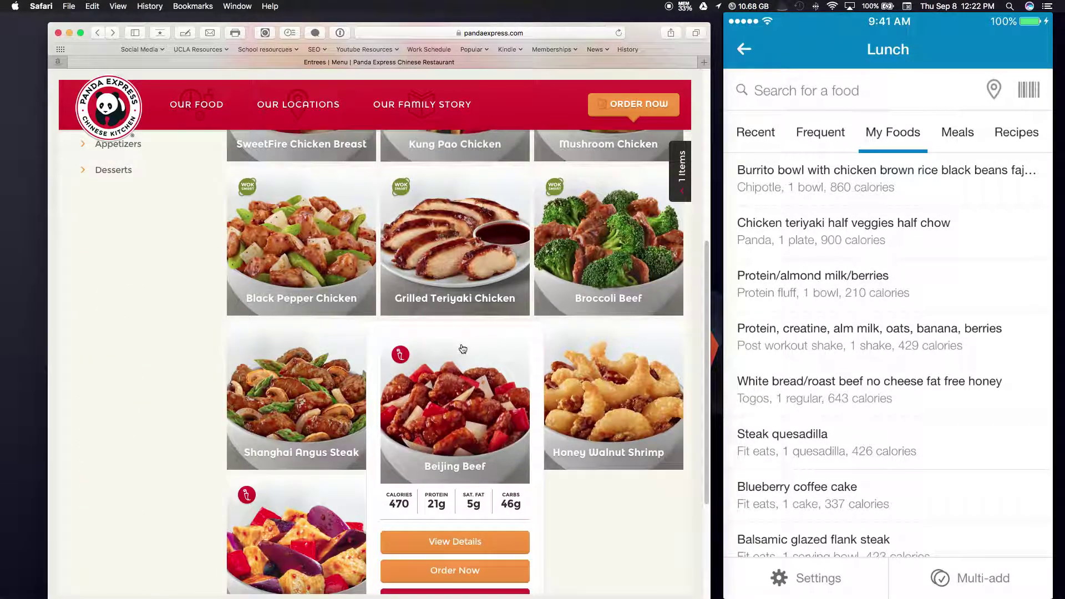
scroll(354, 309, up, 2)
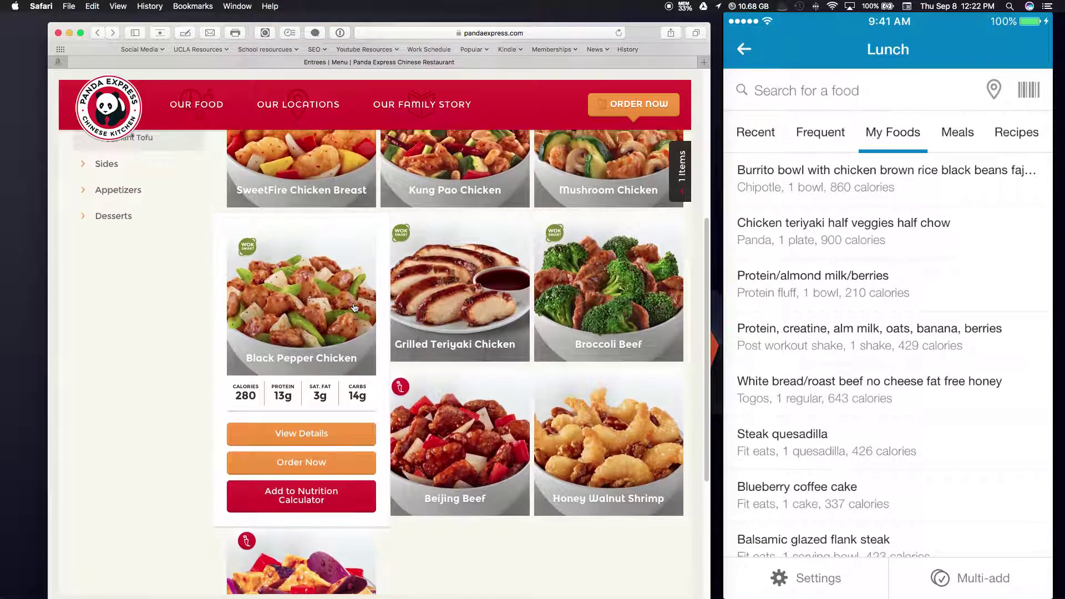
scroll(545, 365, down, 5)
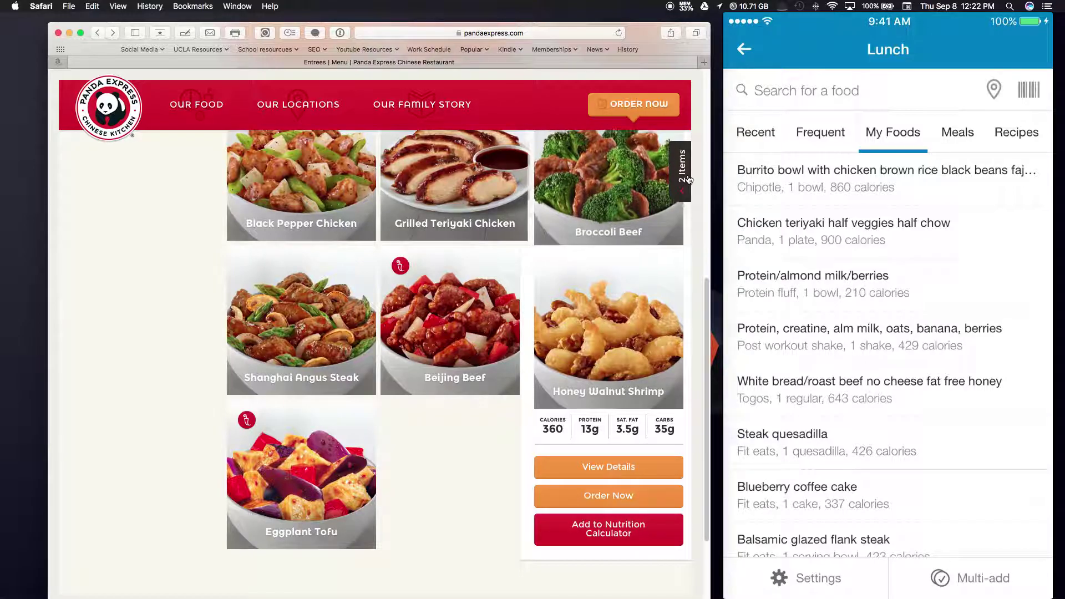
click(684, 191)
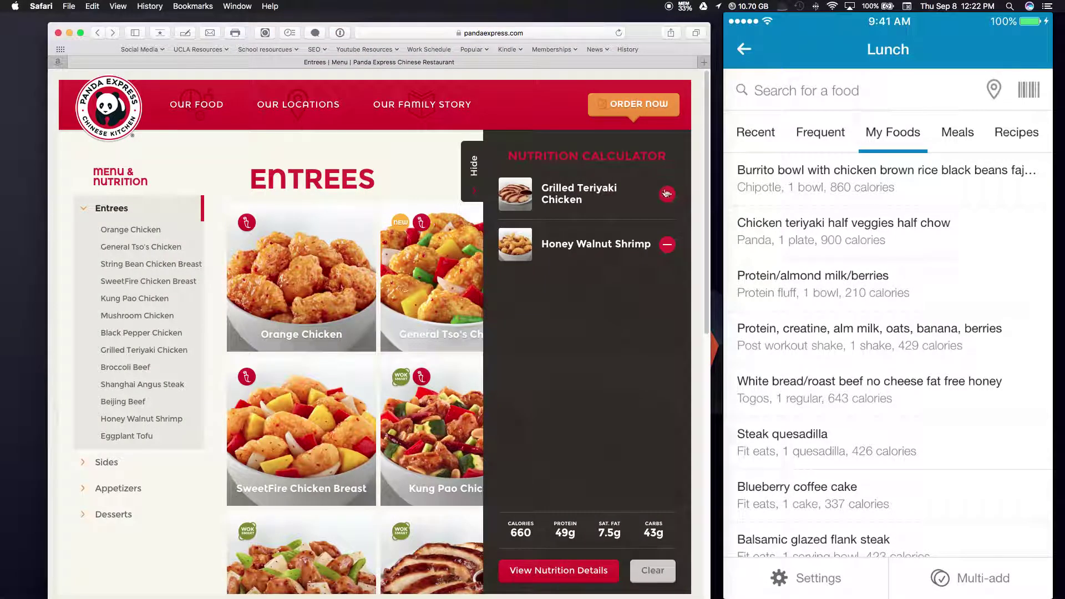
click(475, 183)
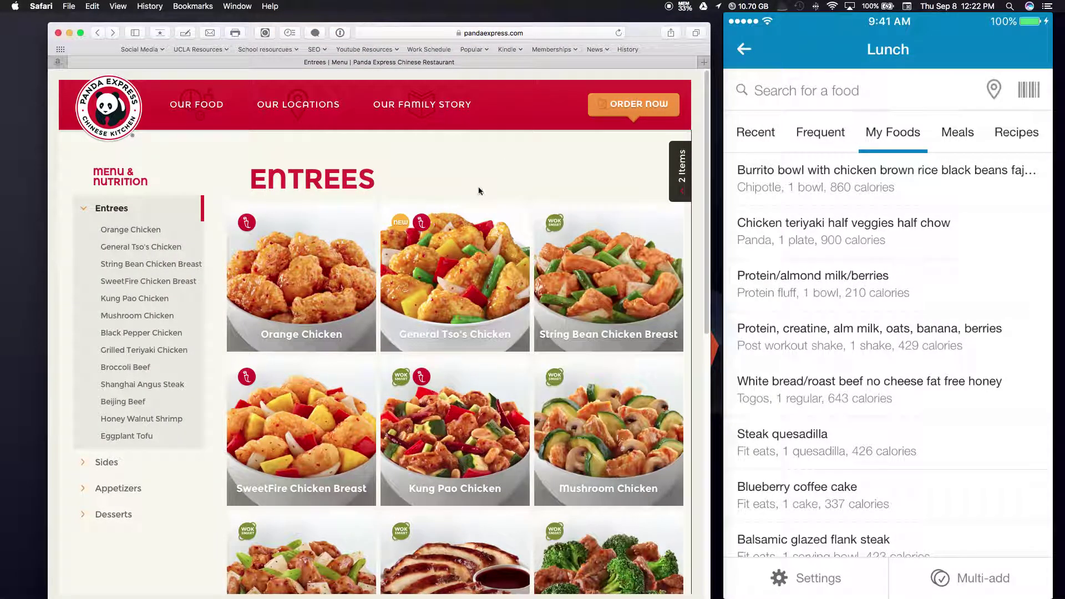
In the Sides section, add a half portion of Mixed Veggies to the plate
click(93, 461)
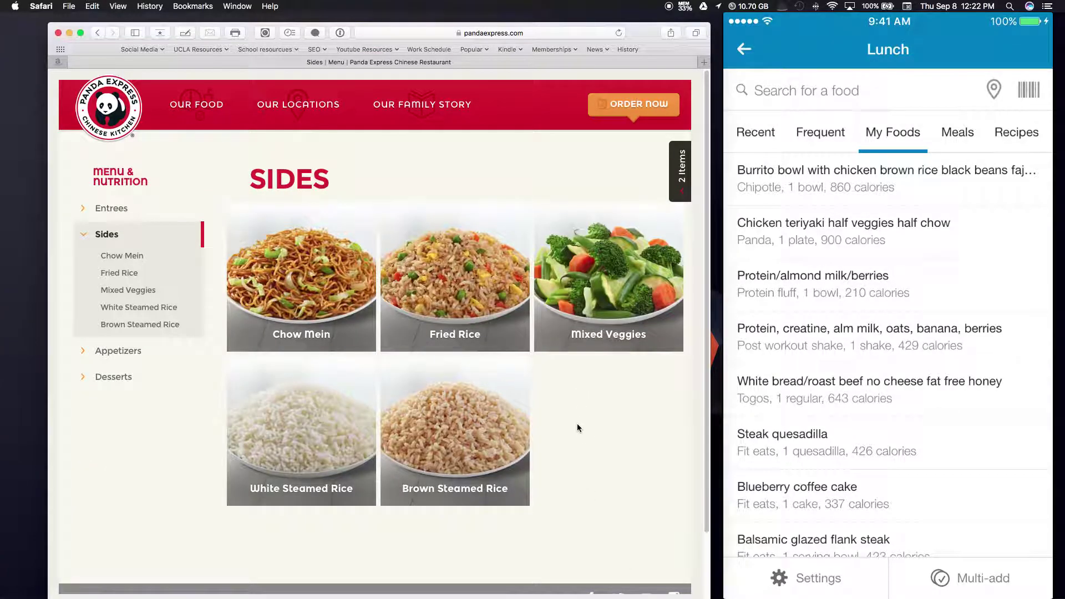
mouse_move(605, 285)
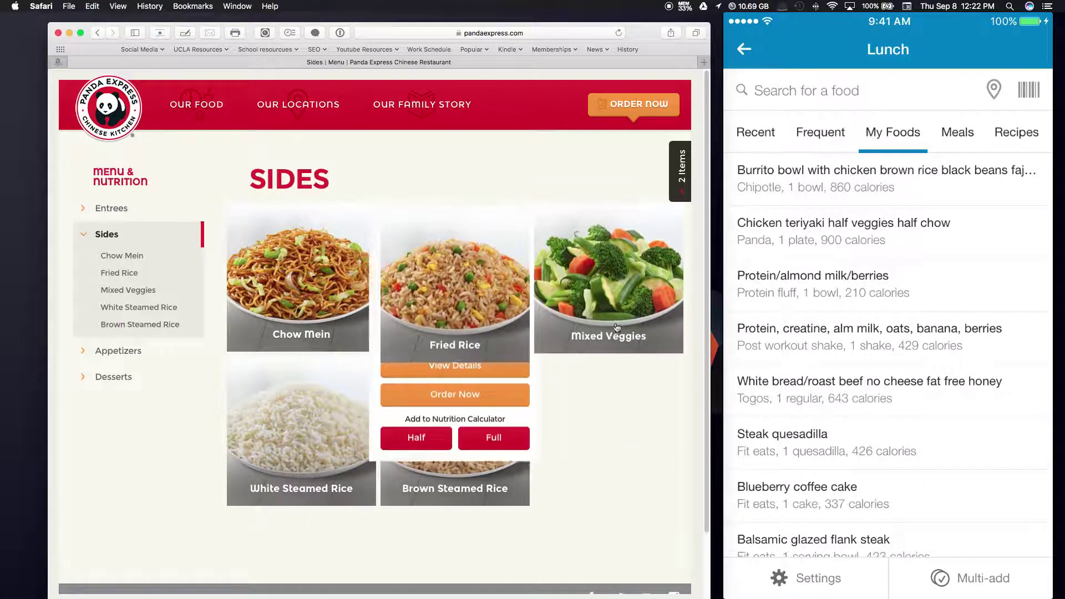
mouse_move(433, 522)
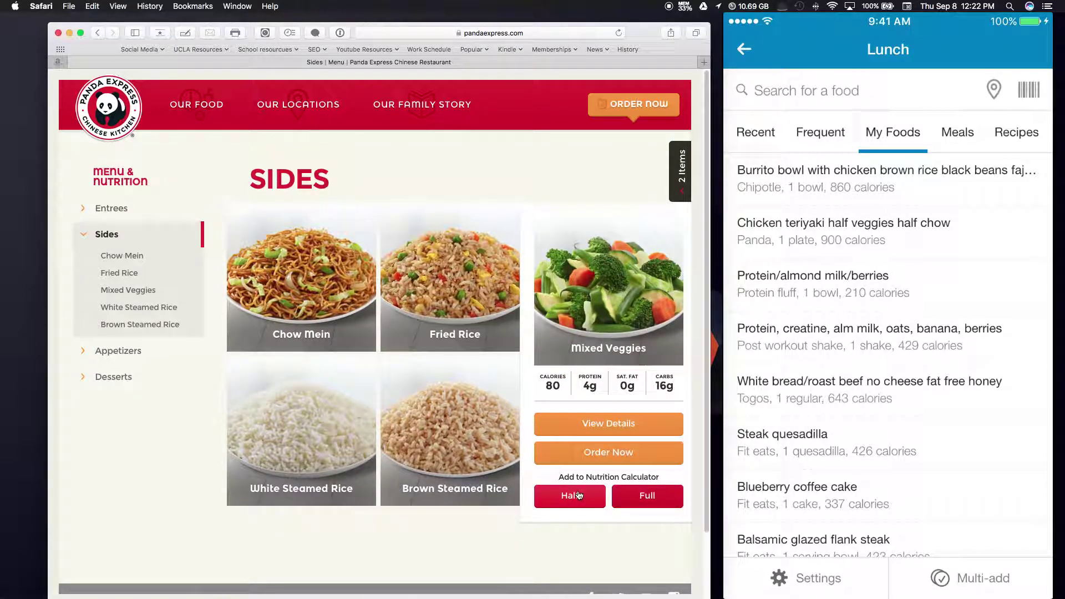
click(578, 494)
mouse_move(444, 488)
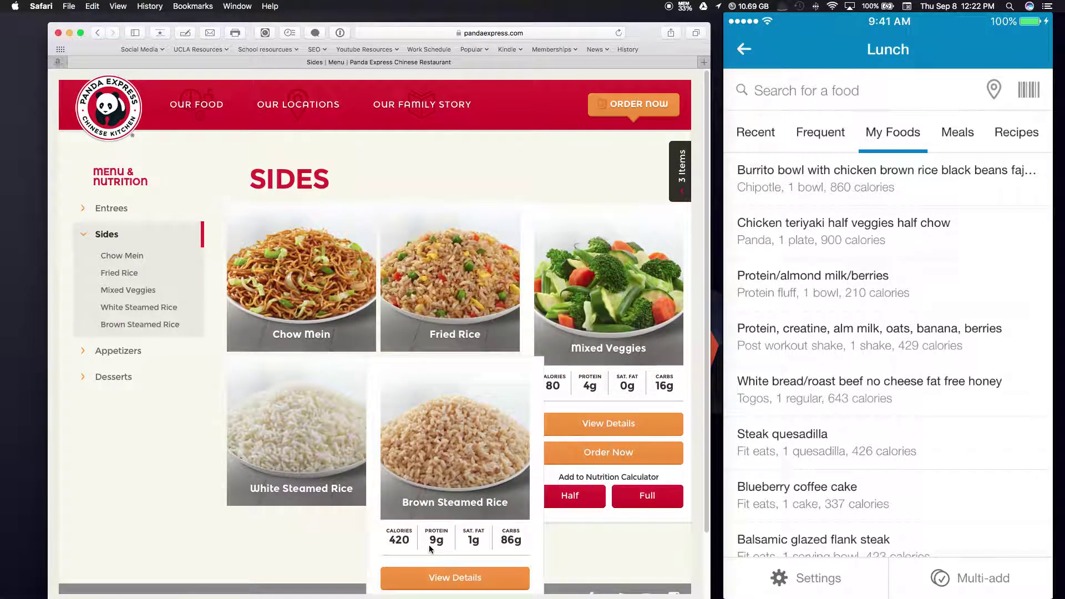
Open the 3 Items calculator and select the Grilled Teriyaki Chicken and Honey Walnut Shrimp names
scroll(438, 560, down, 3)
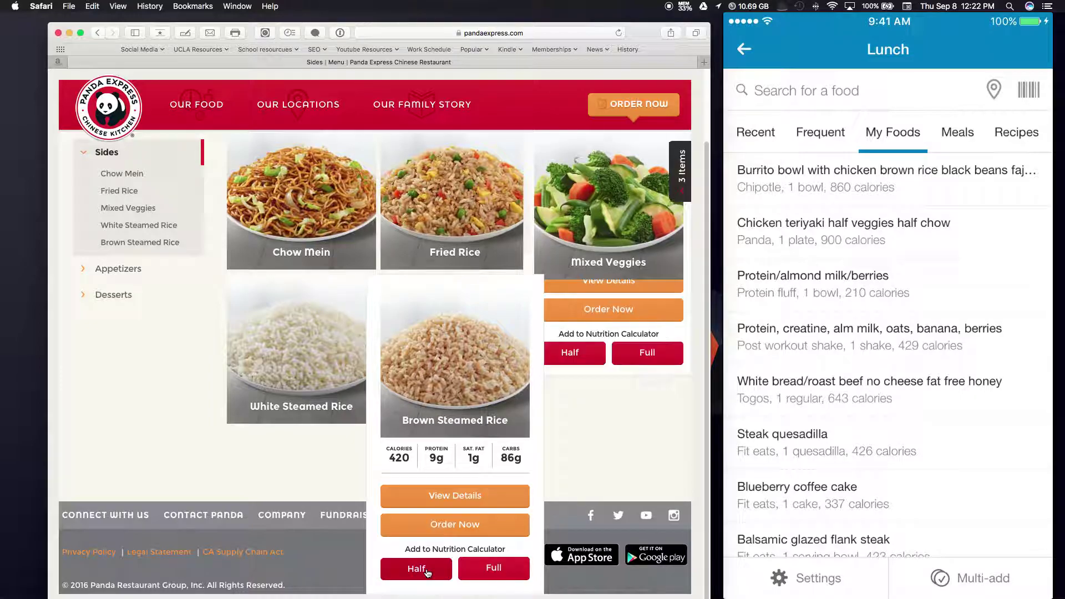
click(678, 183)
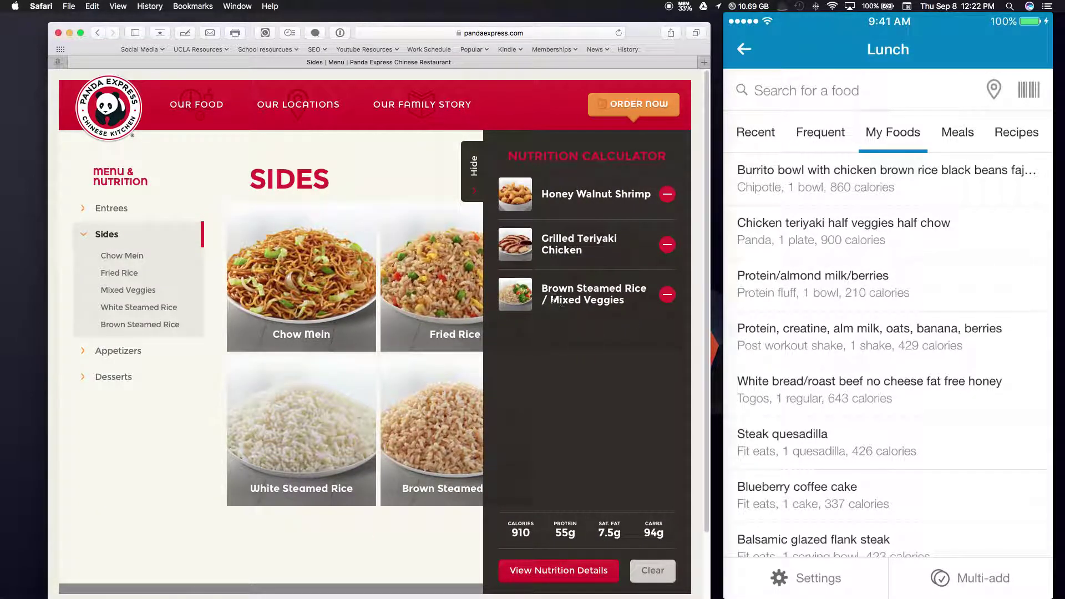
mouse_move(552, 292)
mouse_down()
mouse_move(614, 302)
mouse_move(542, 302)
mouse_up()
drag(605, 262, 650, 195)
click(646, 224)
Show the plate's nutrition facts, then enter serving size 1 entree and 910 calories
click(557, 570)
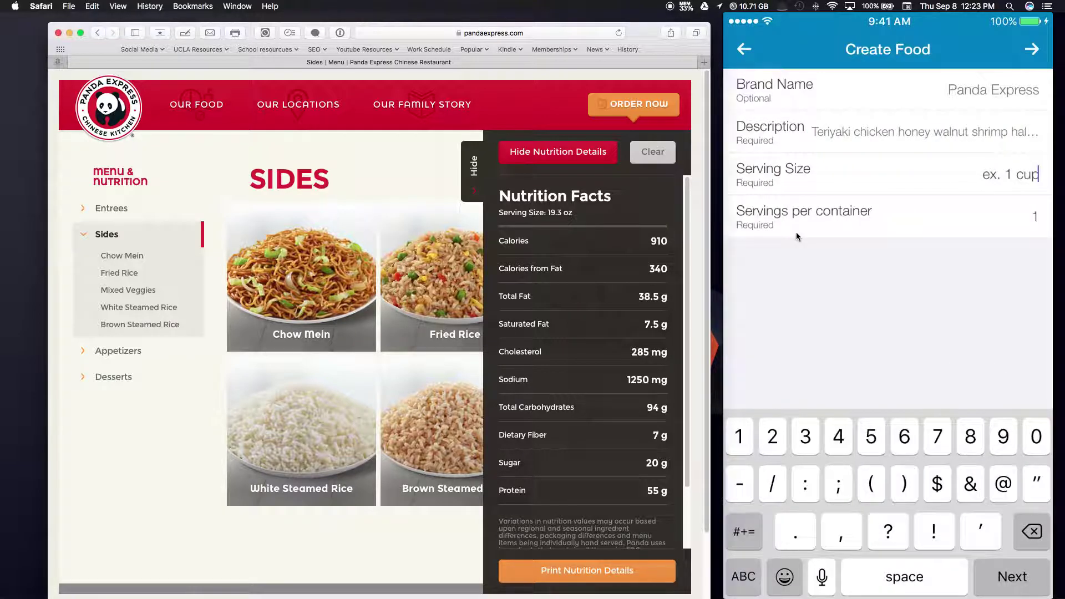
text(entree)
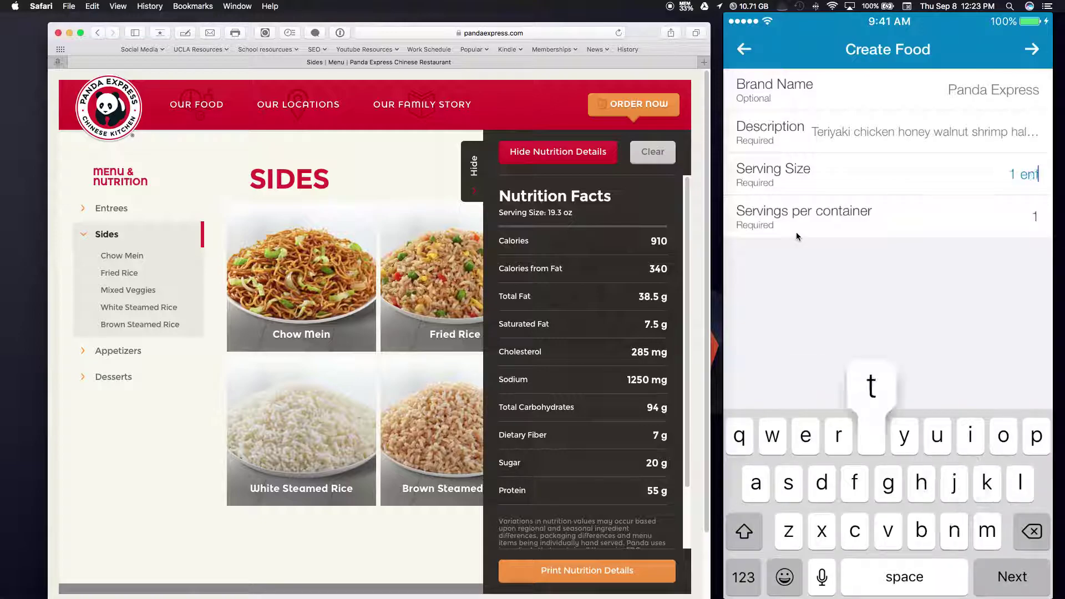
key(Return)
key(Return)
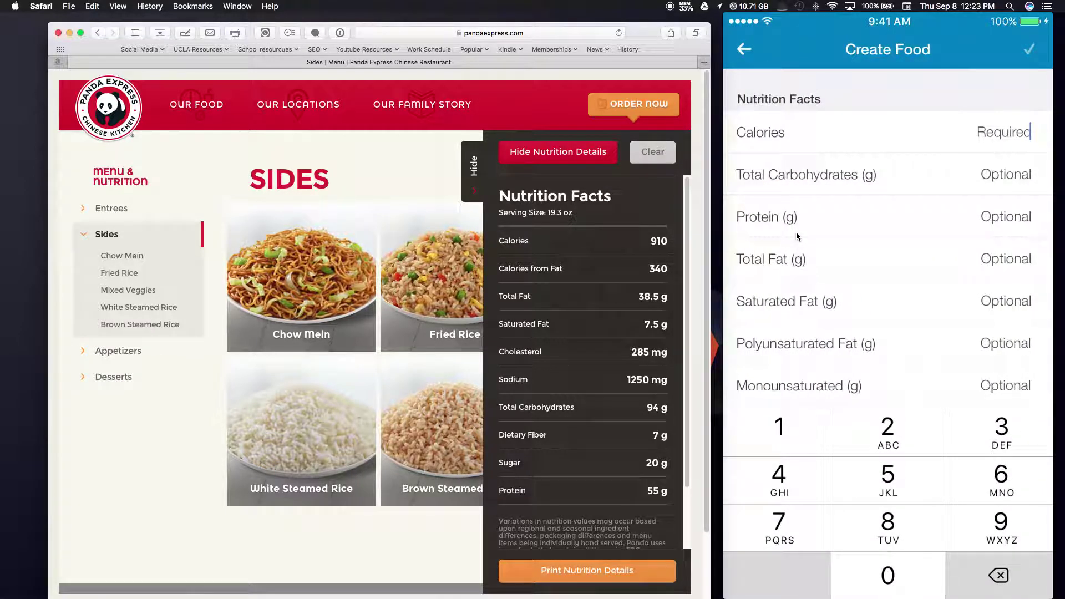
text(910)
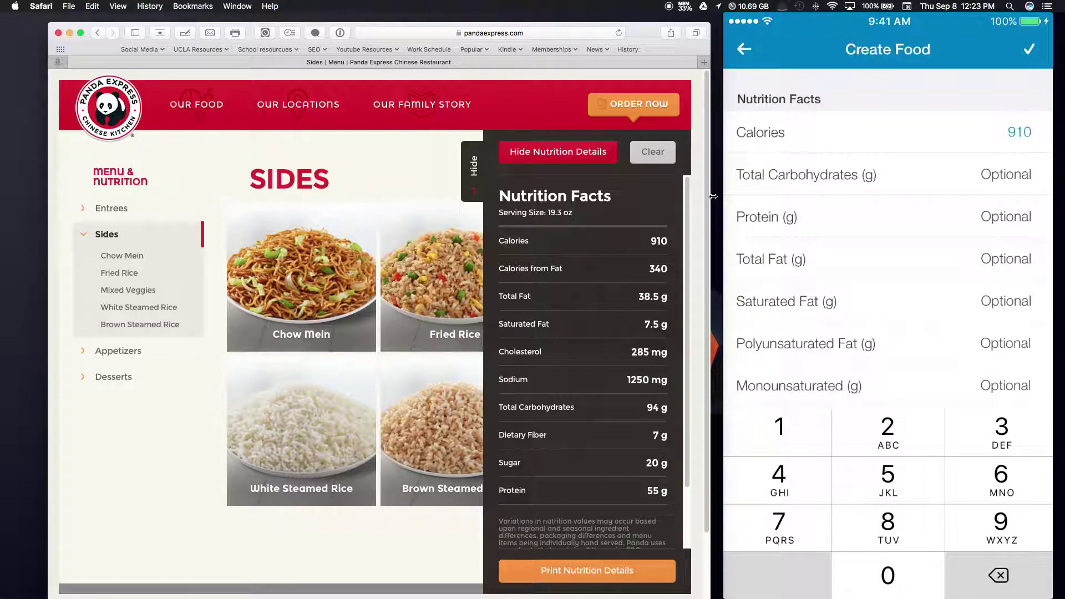
key(Return)
Enter 94 g carbs, 55 g protein and 38.5 g fat, and save the food
text(94)
key(Return)
text(55)
key(Return)
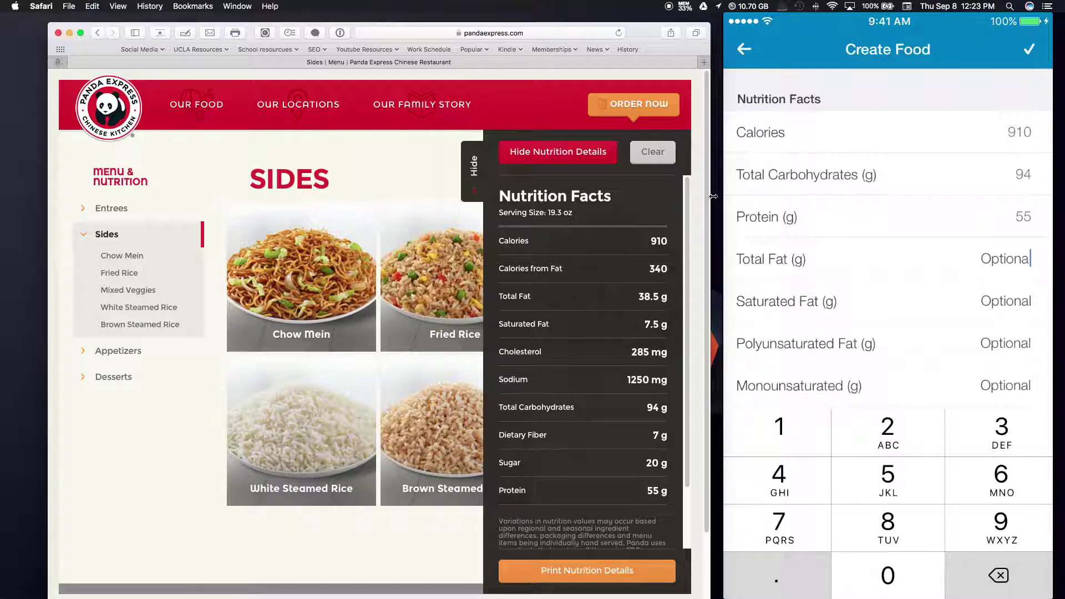
text(38.5)
key(Return)
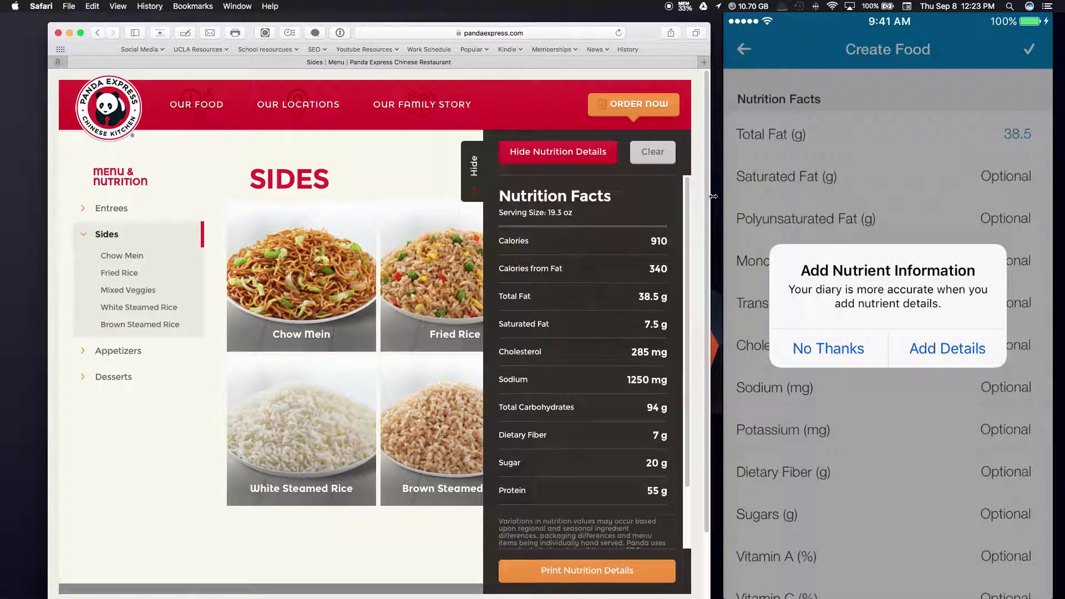
Decline the Add Nutrient Information prompt so the Panda Express food saves as is
key(Escape)
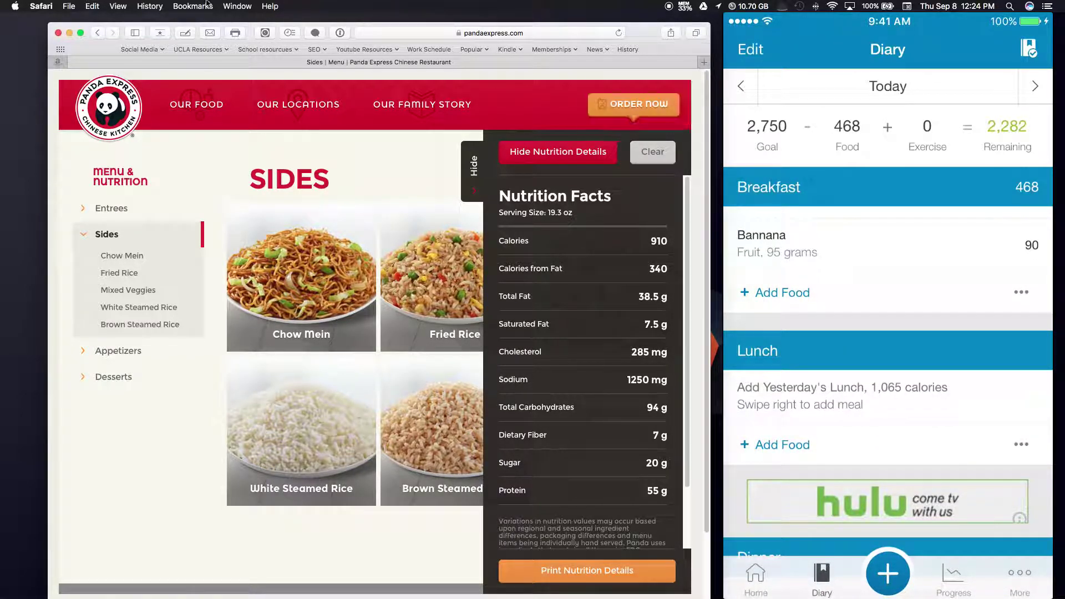
Hide the nutrition details, minimize Safari, and centre the iPhone mirror window on screen
click(474, 189)
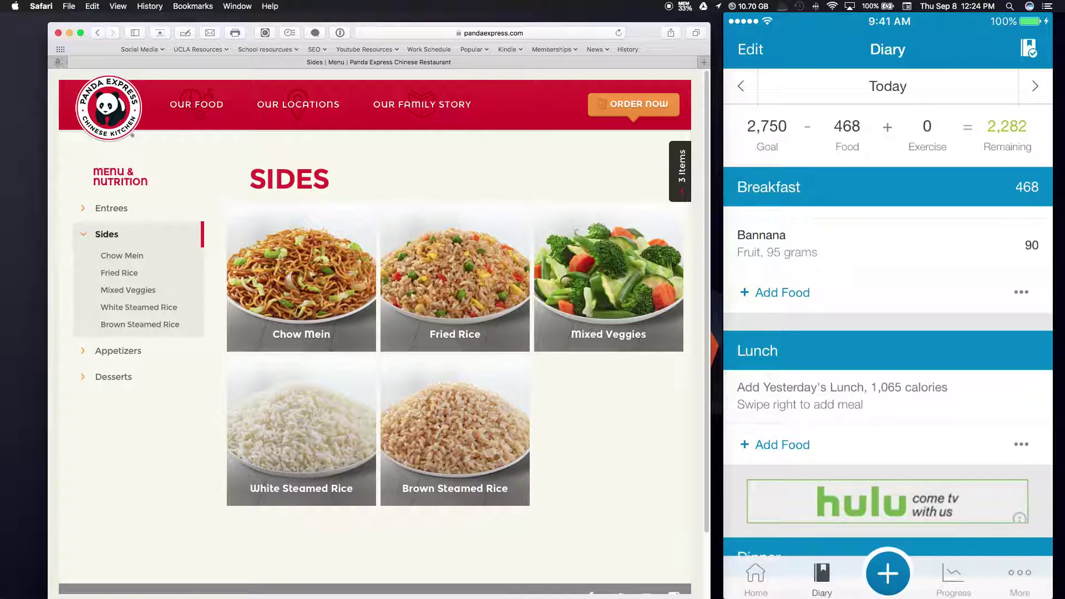
click(69, 33)
mouse_move(853, 16)
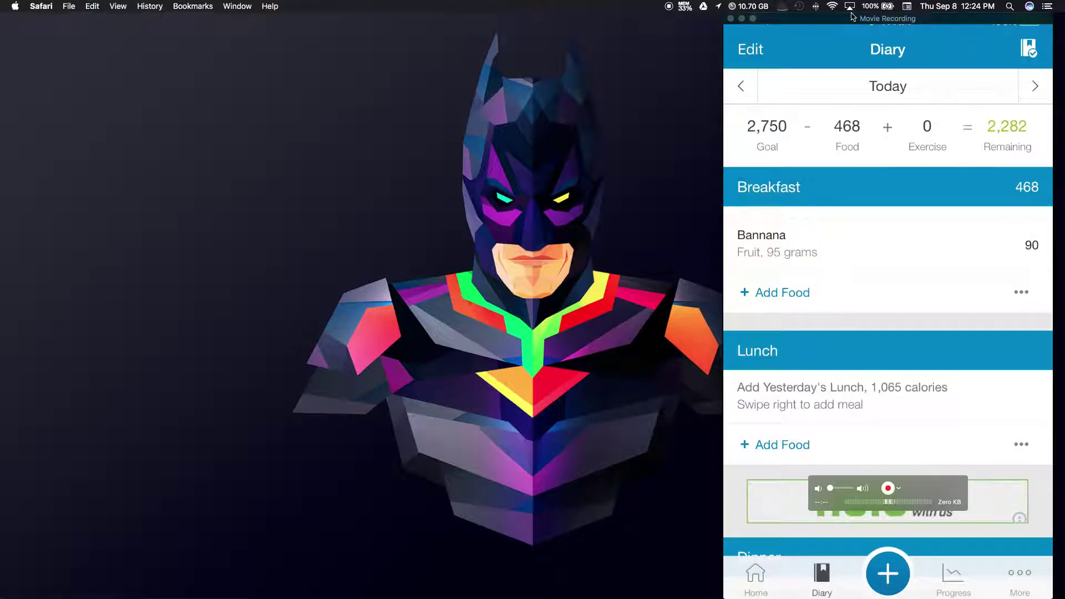
drag(852, 17, 502, 8)
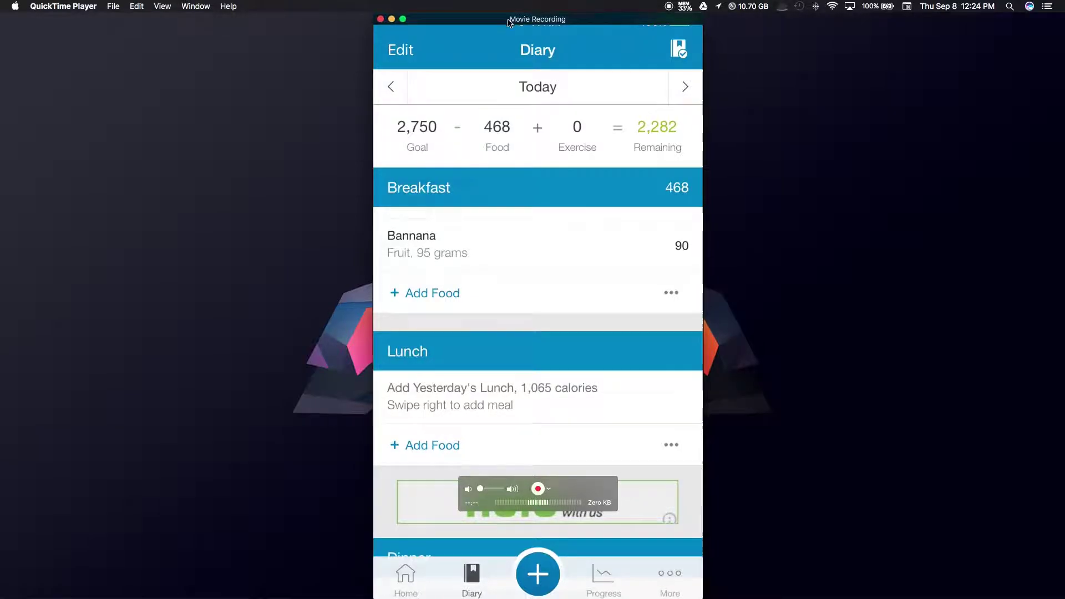
drag(510, 21, 417, 28)
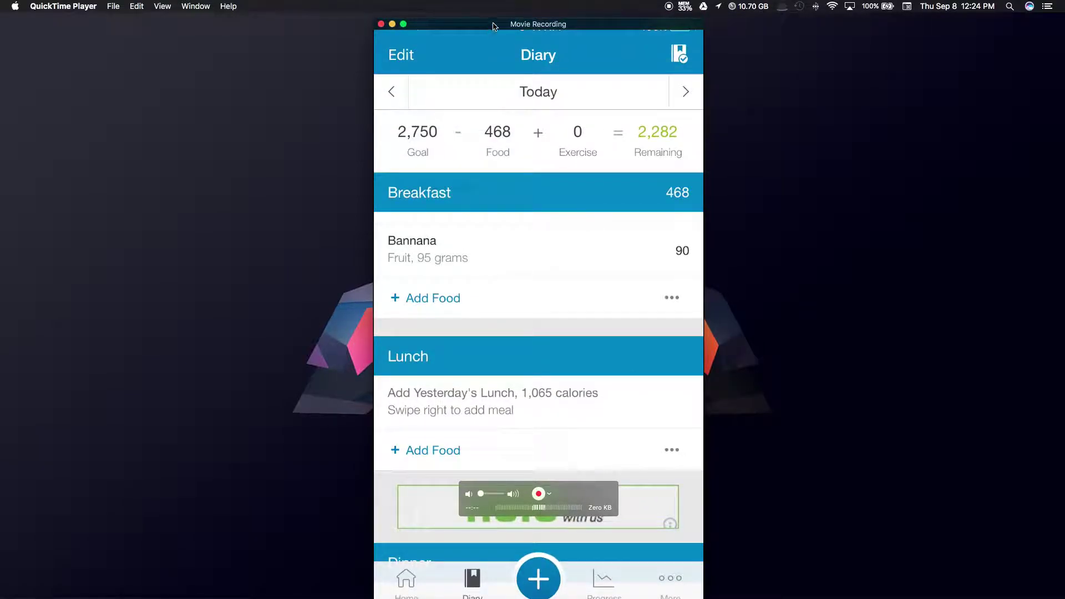
drag(492, 24, 500, 11)
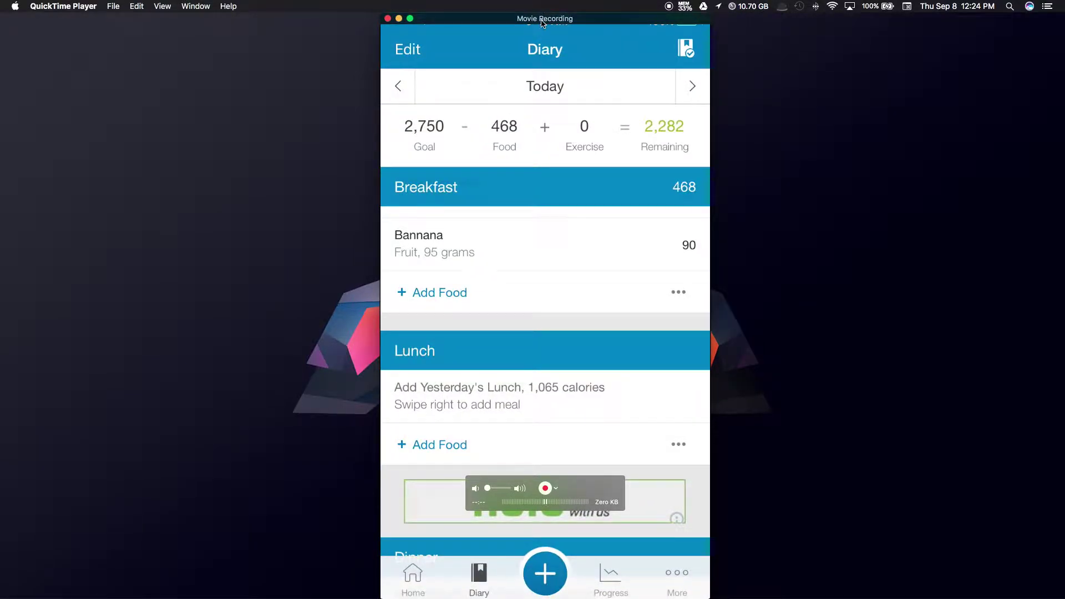